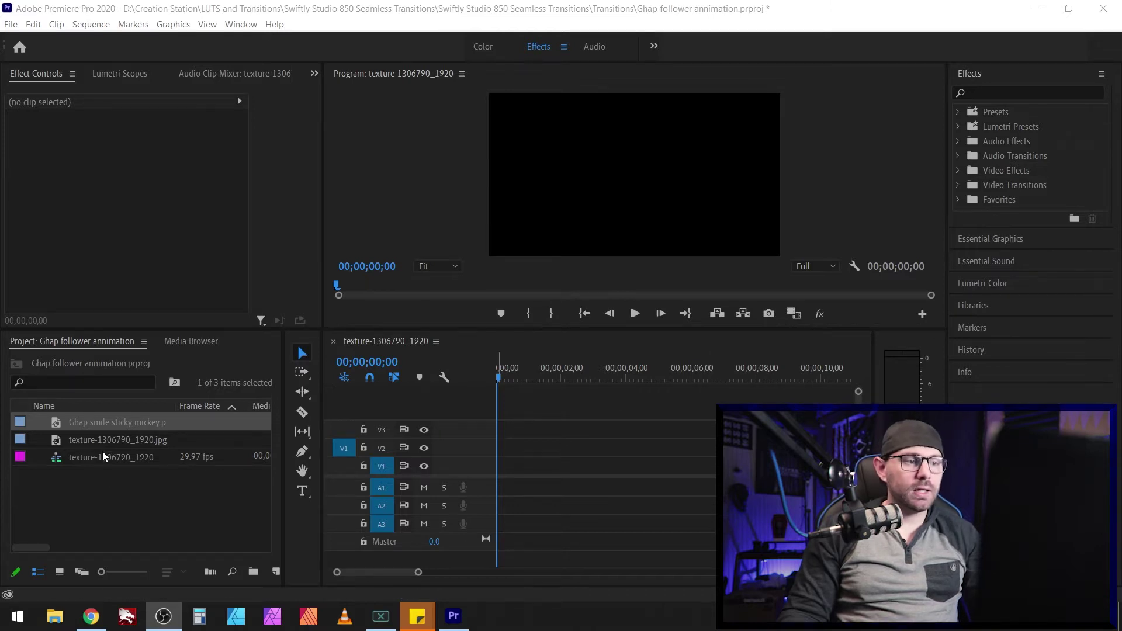
- Preview 'Ghap smile sticky mickey.png' in the Source monitor, then select the other project items
click(111, 423)
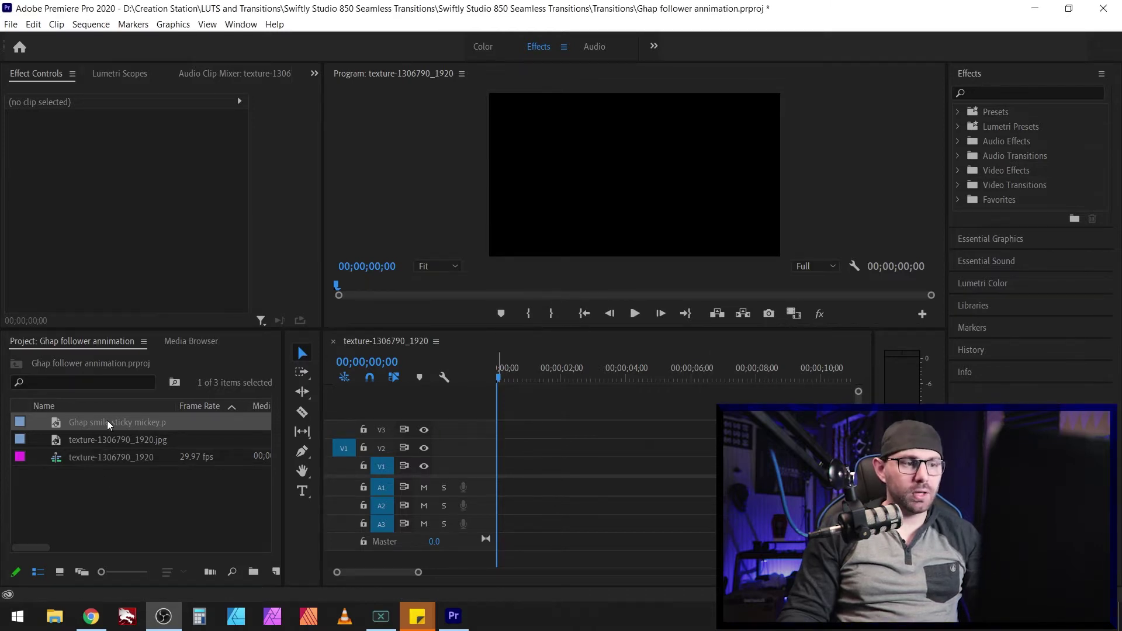
double_click(66, 425)
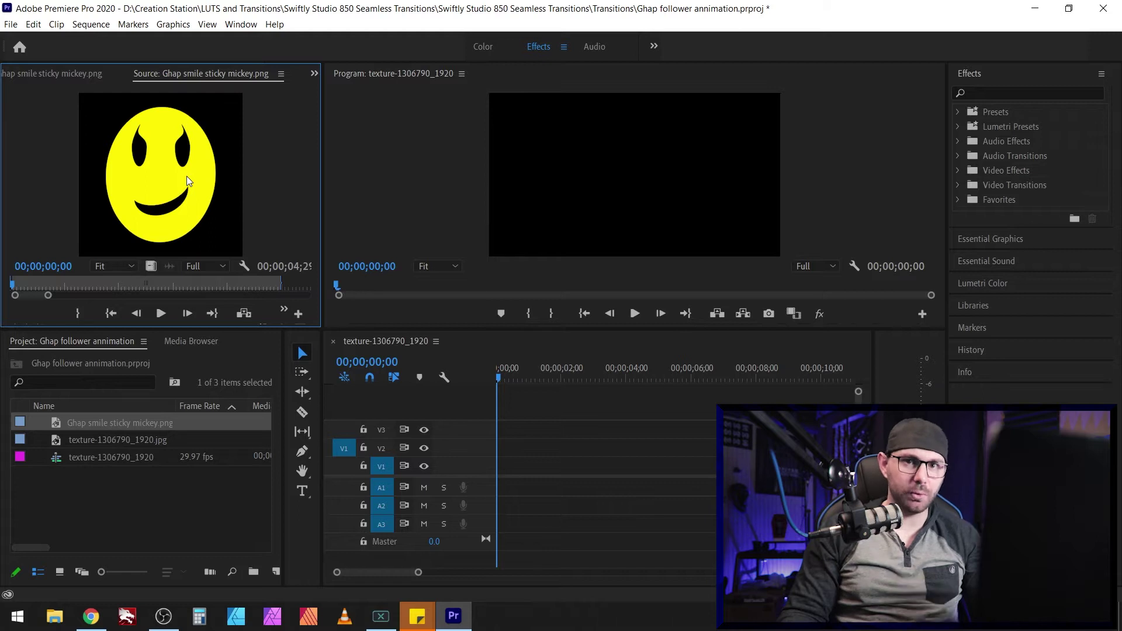
click(37, 487)
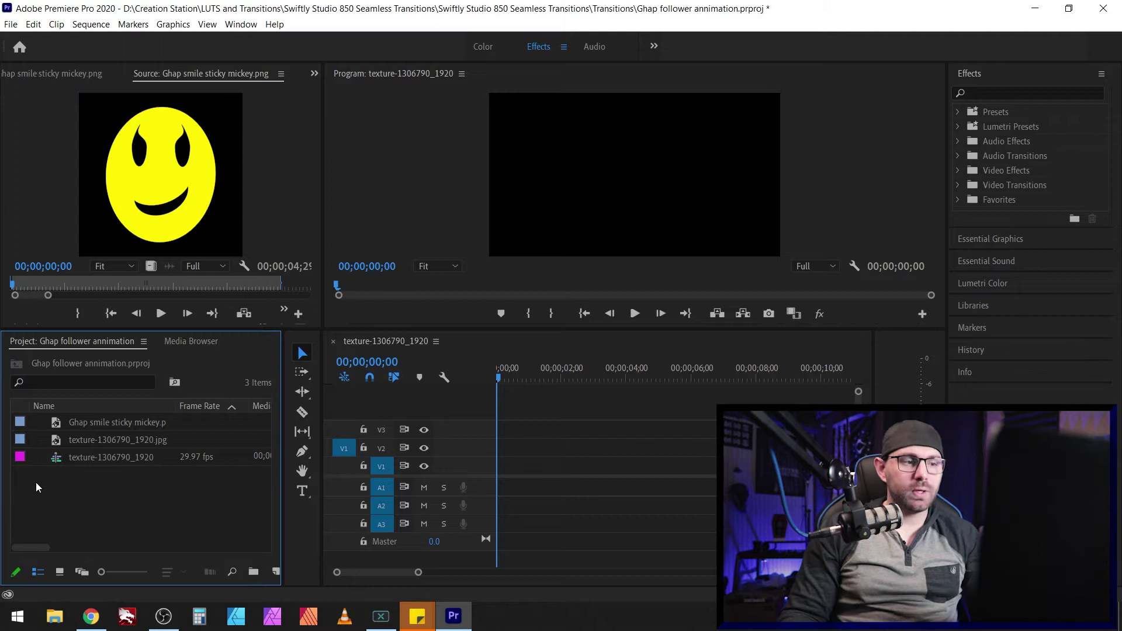
click(66, 458)
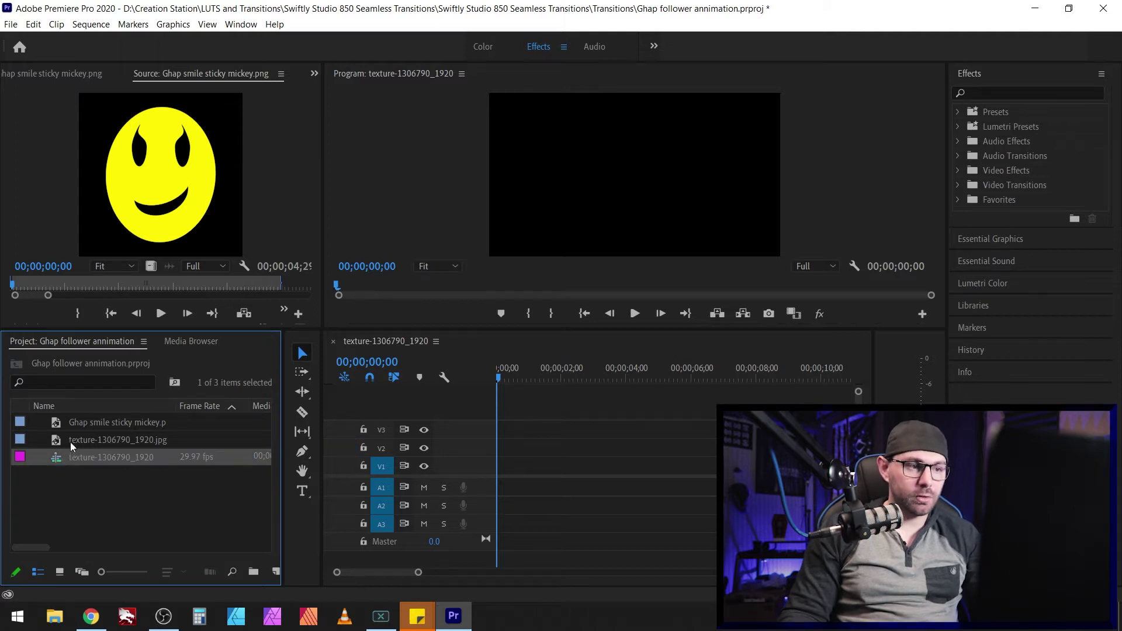
click(71, 446)
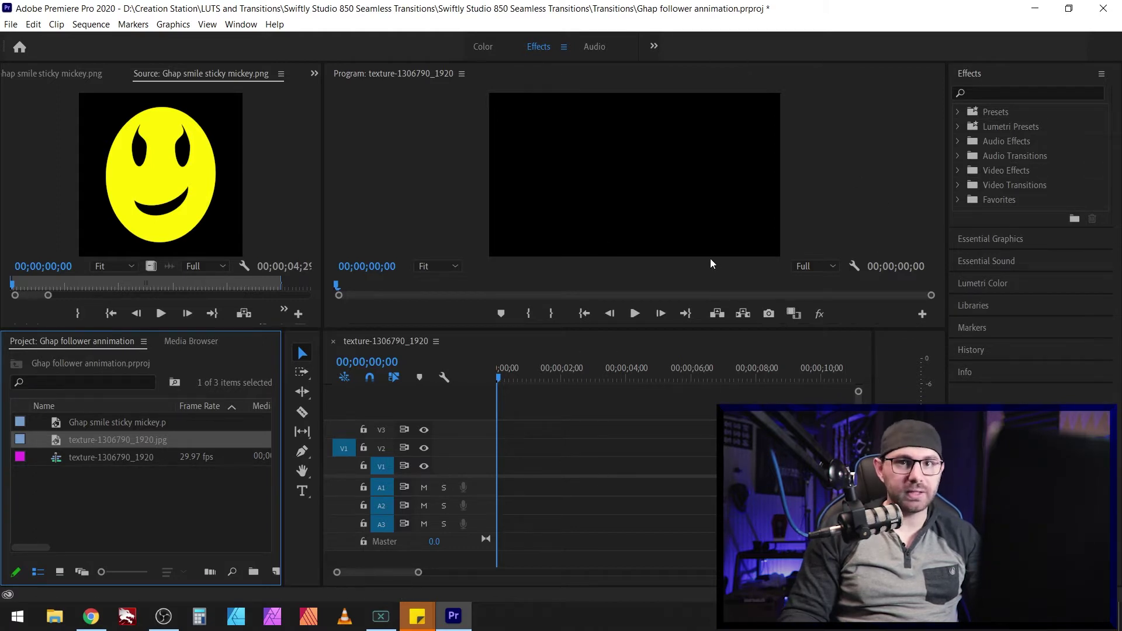
- Place the smiley PNG on V1, apply Scale to Frame Size, and enlarge the V1 track
drag(88, 423, 474, 464)
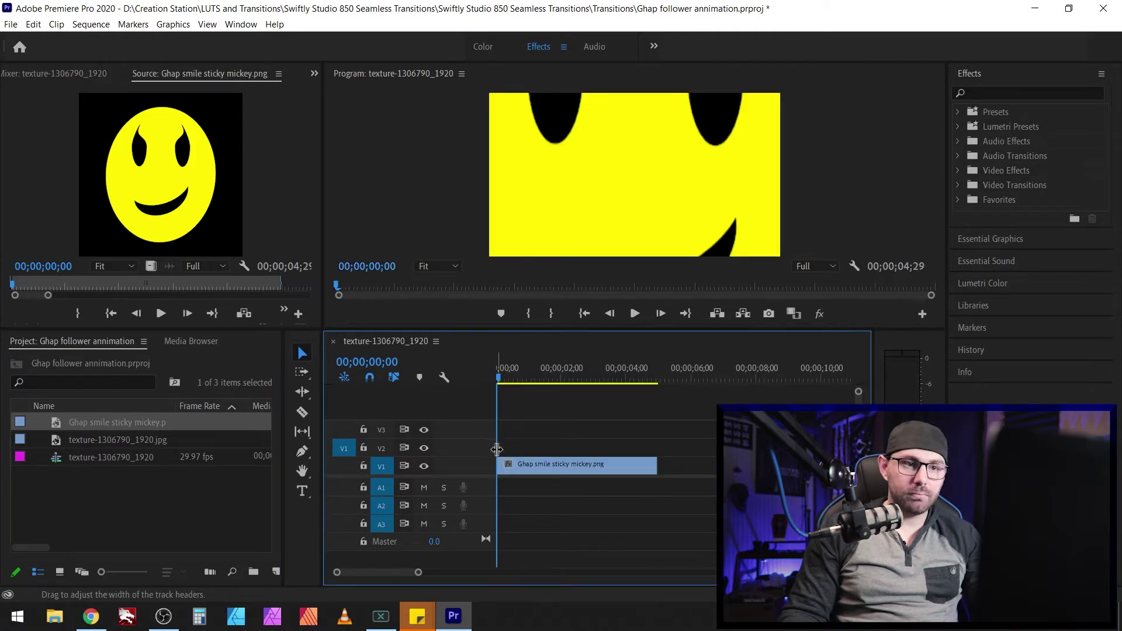
click(532, 470)
right_click(531, 470)
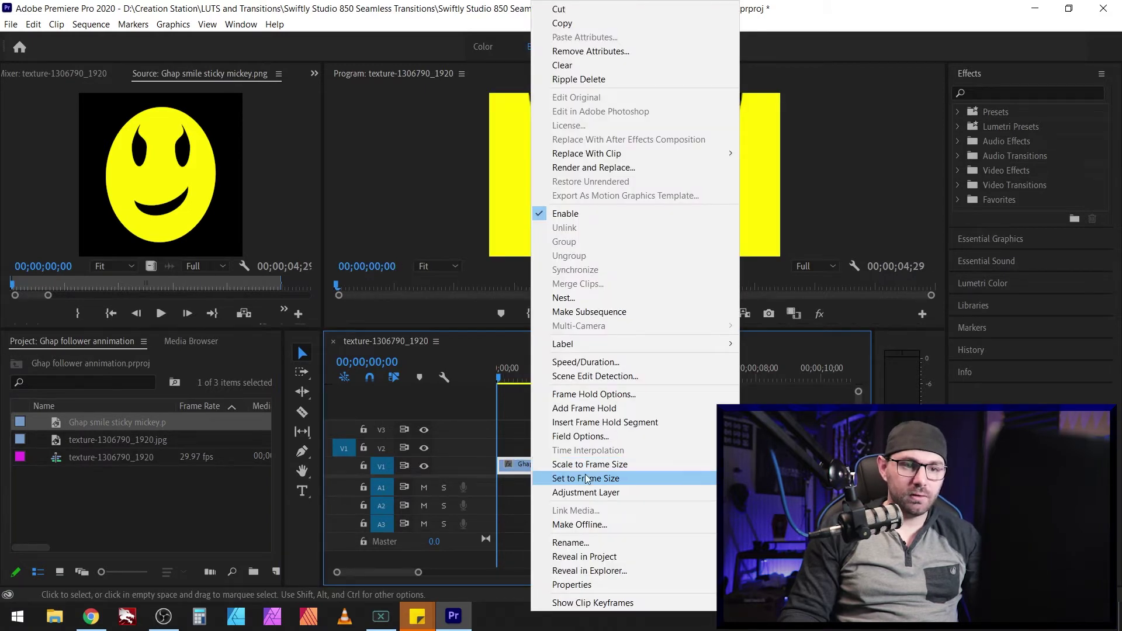
click(597, 465)
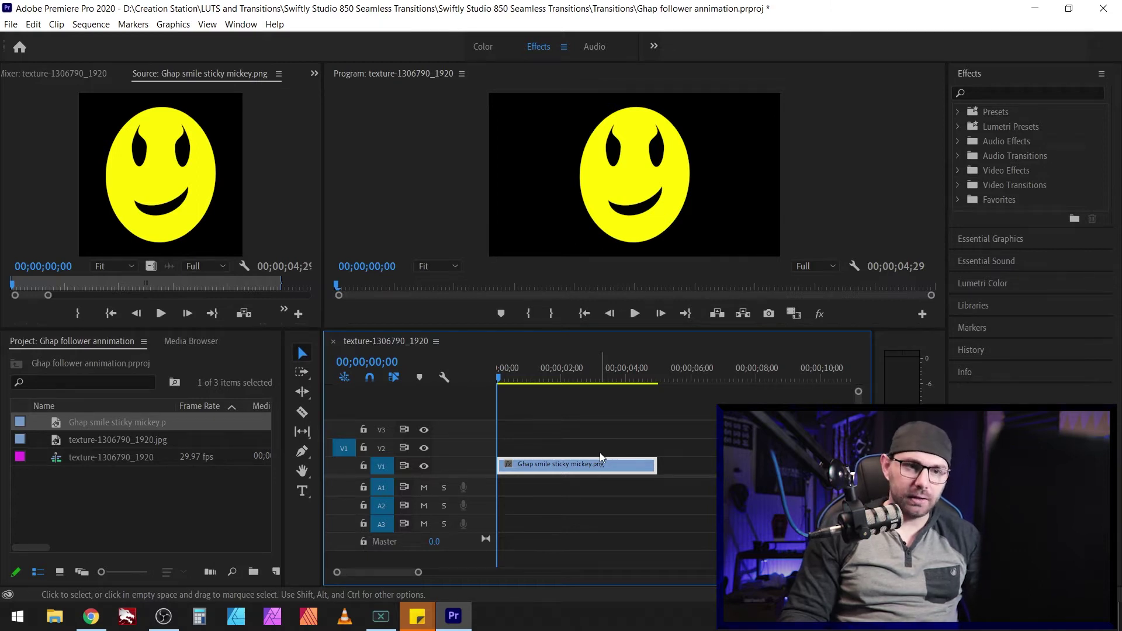
scroll(513, 478, up, 2)
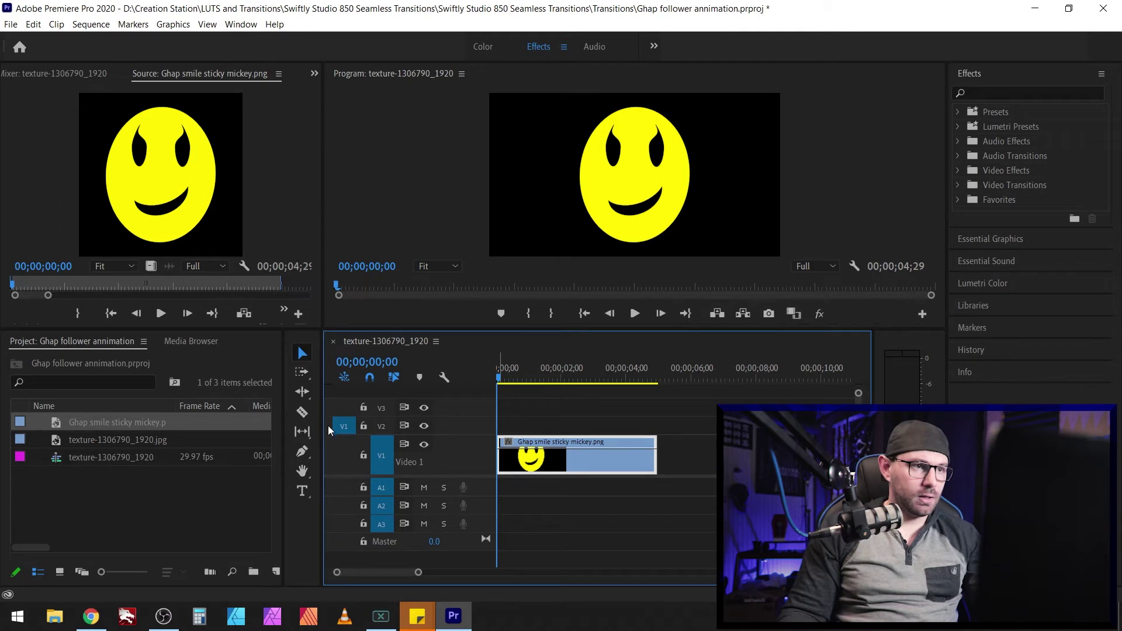
- Show Effect Controls with the smiley clip's Motion and Opacity settings loaded
click(313, 73)
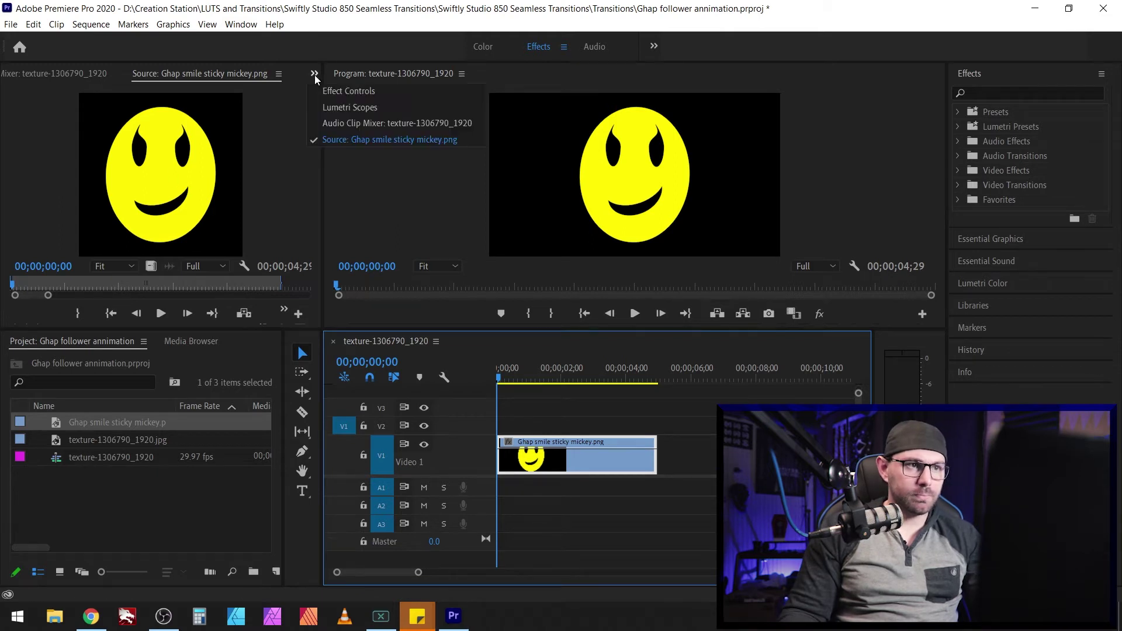
click(348, 90)
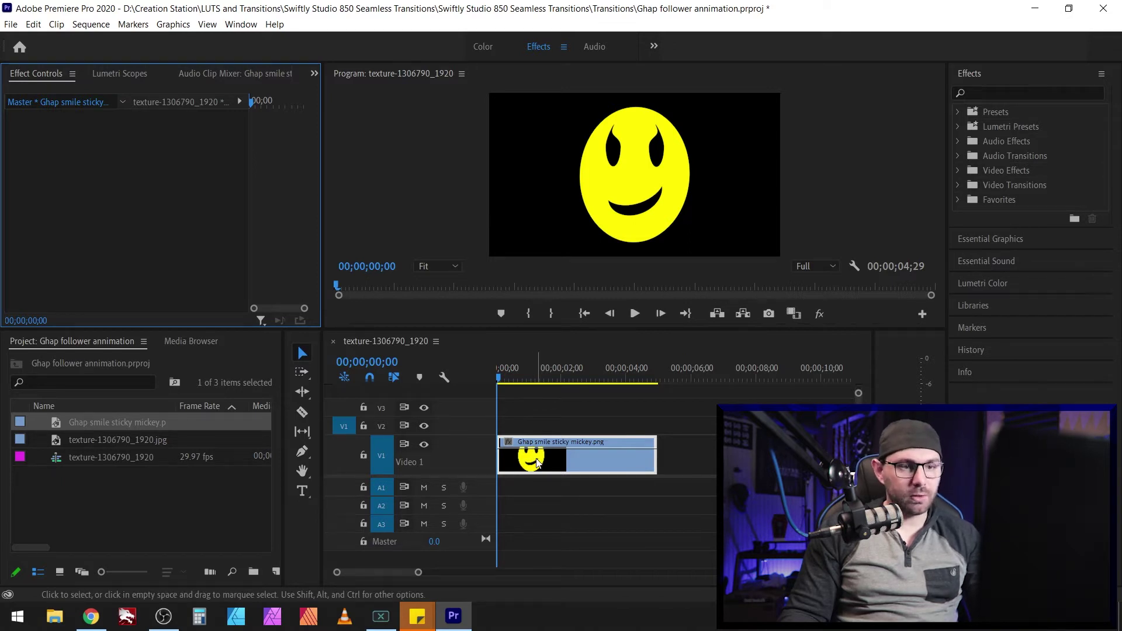
click(537, 462)
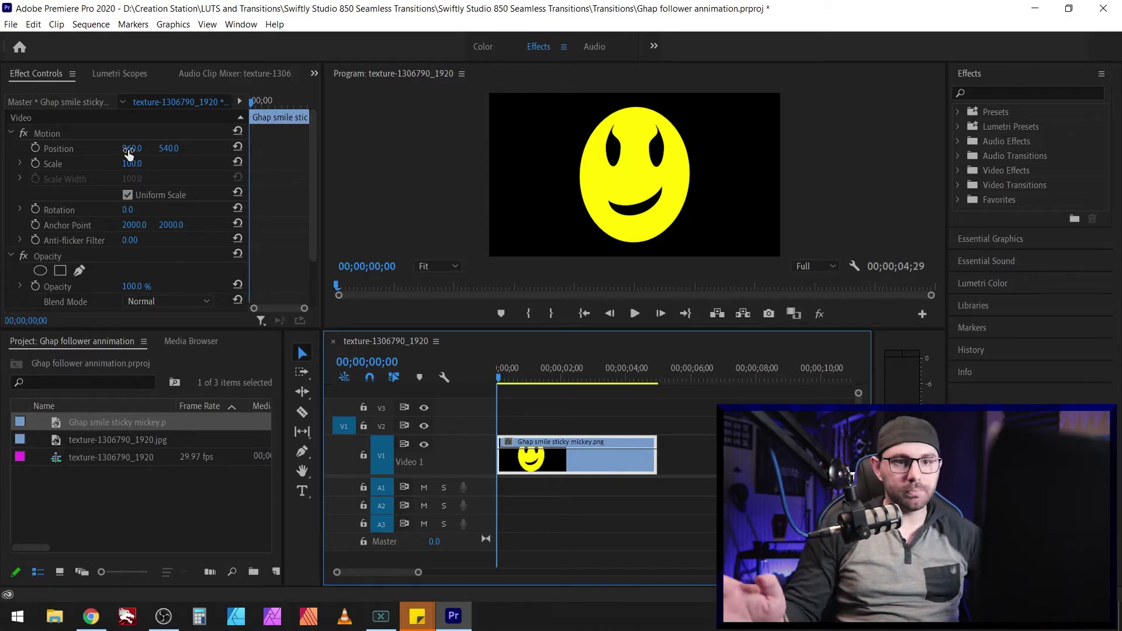
- Keyframe the smiley's Scale at 0.0 at the clip start and widen the Effect Controls panel
click(35, 164)
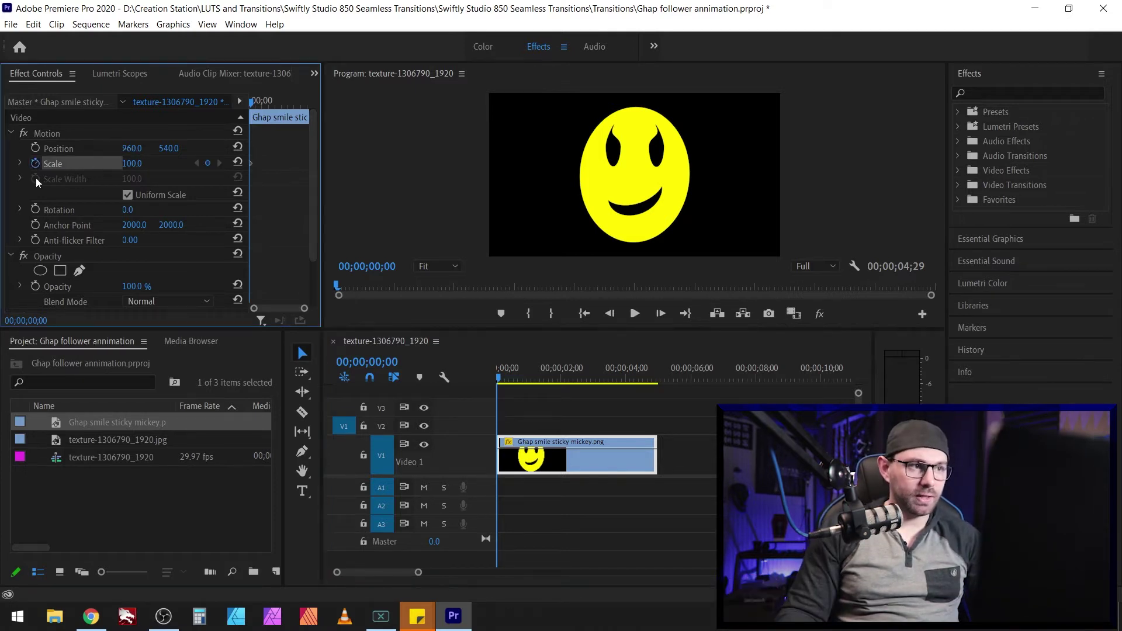
drag(138, 165, 79, 165)
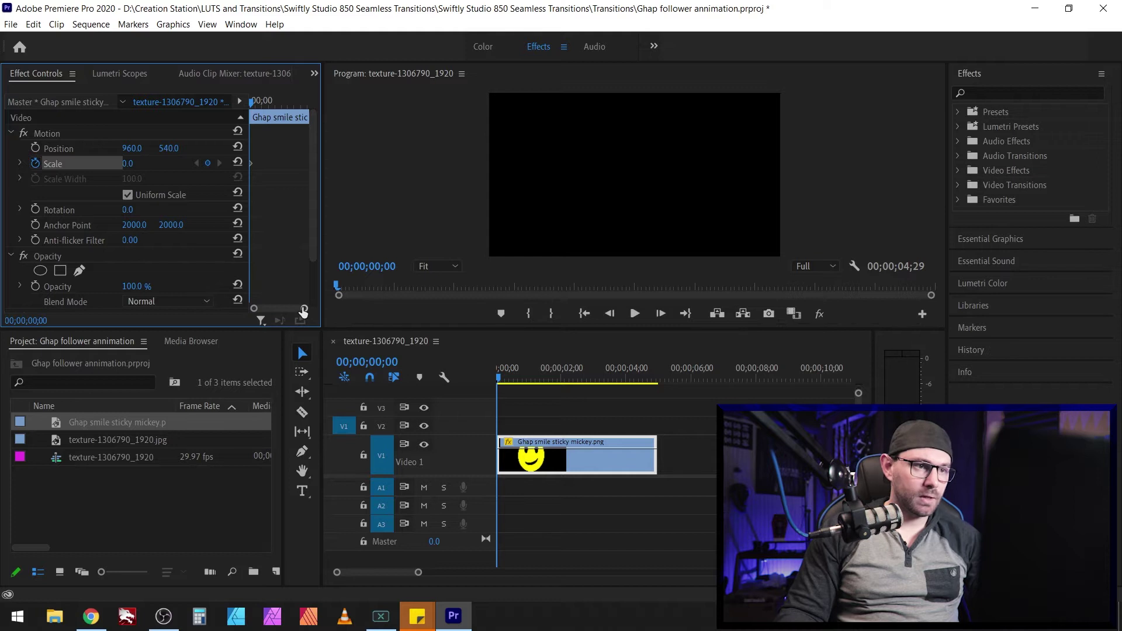
drag(322, 312, 486, 311)
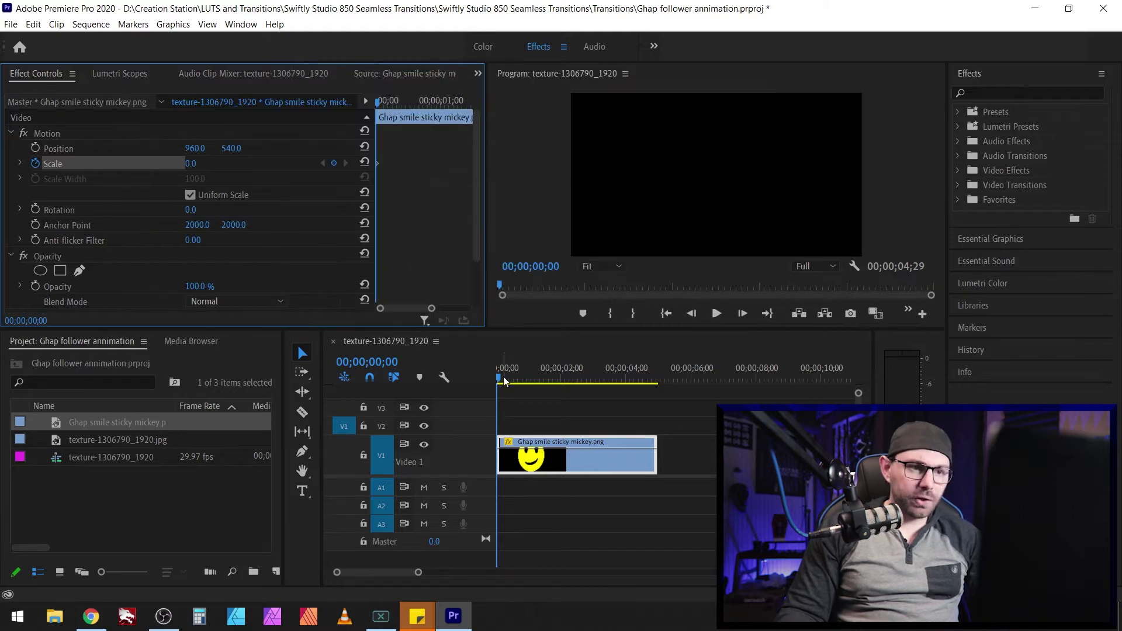
drag(498, 381, 528, 387)
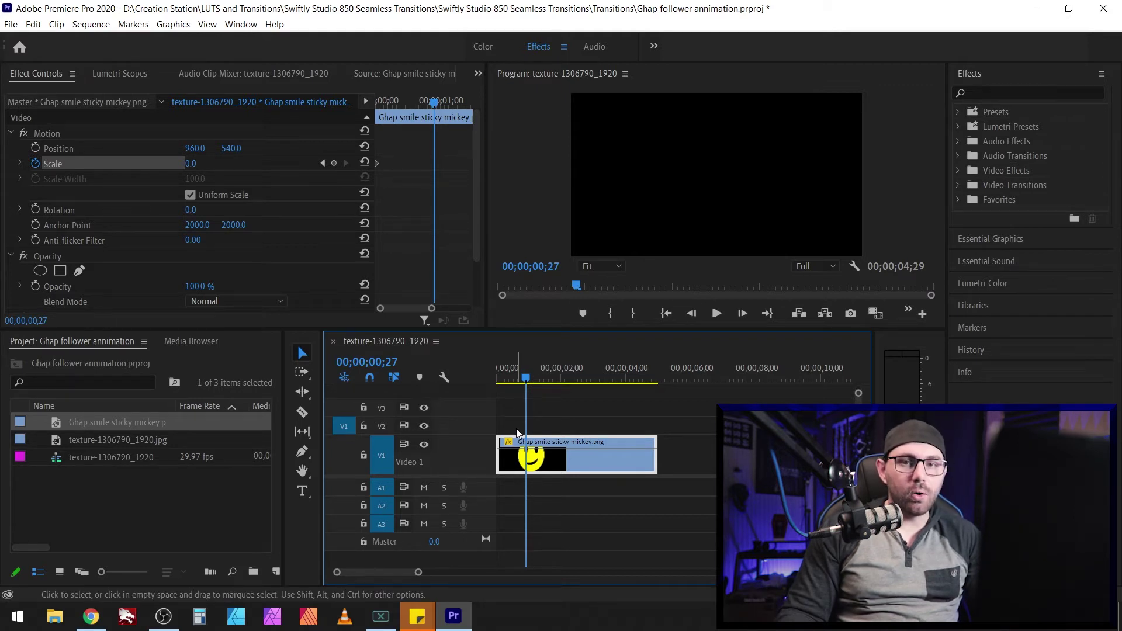
- Trim the smiley clip's end to 00;00;02;08 and zoom the timeline in near the start
click(655, 374)
drag(656, 374, 658, 375)
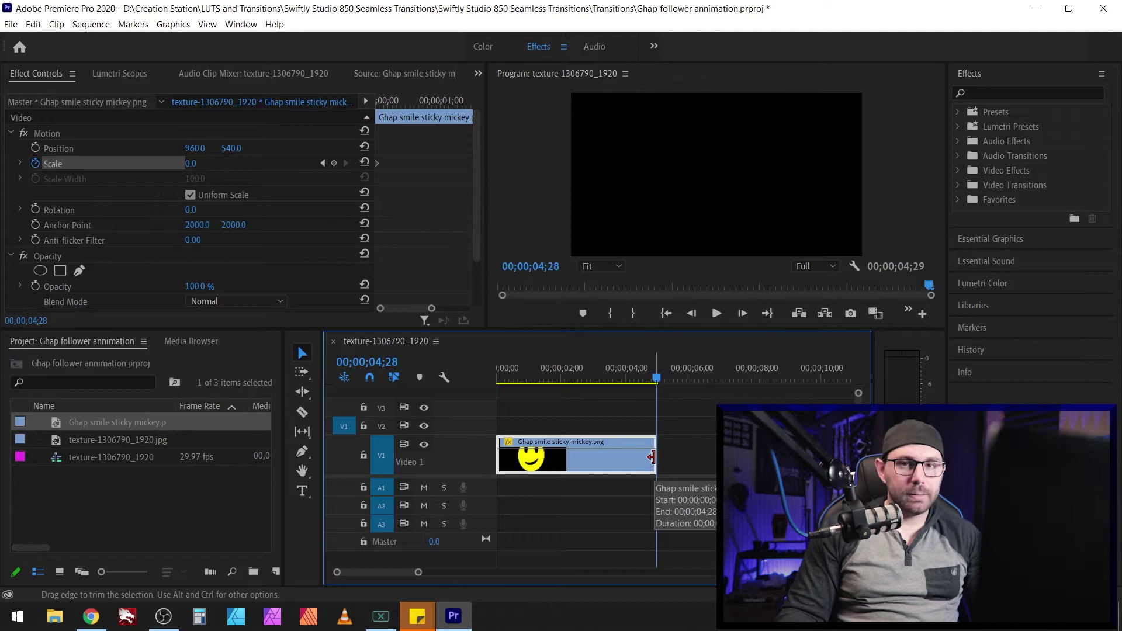
drag(650, 457, 565, 454)
click(568, 377)
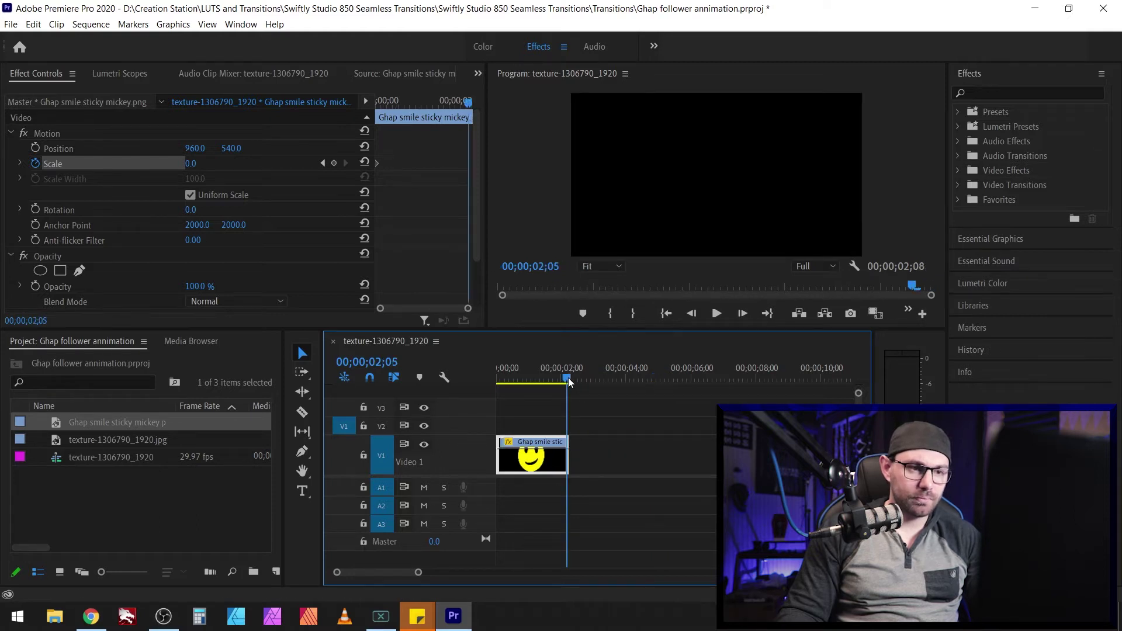
click(570, 377)
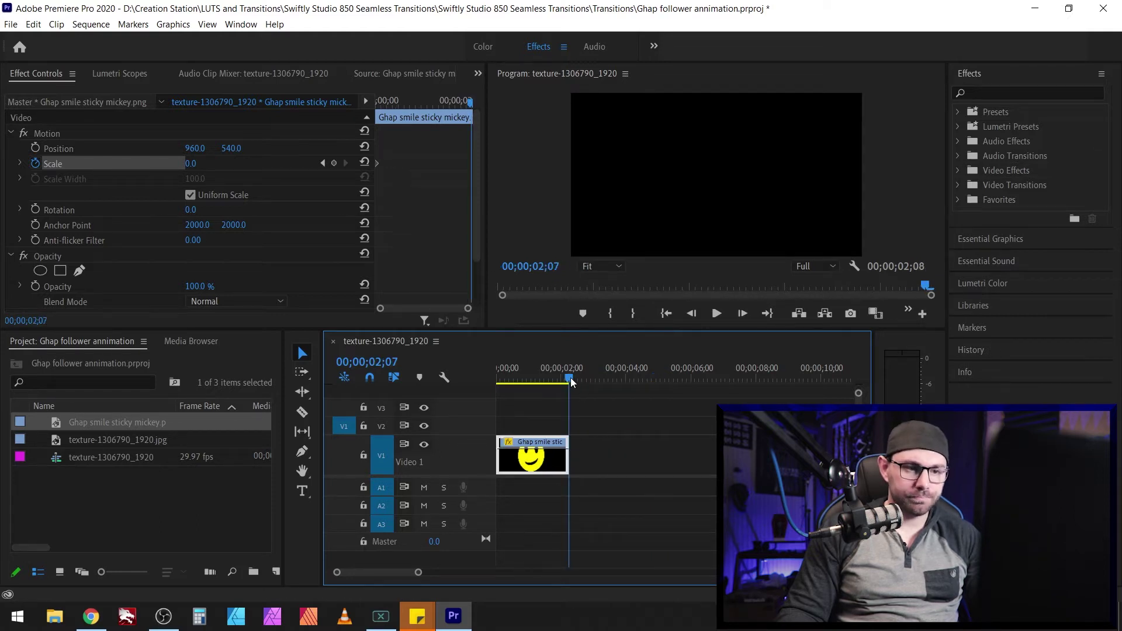
drag(570, 378, 468, 373)
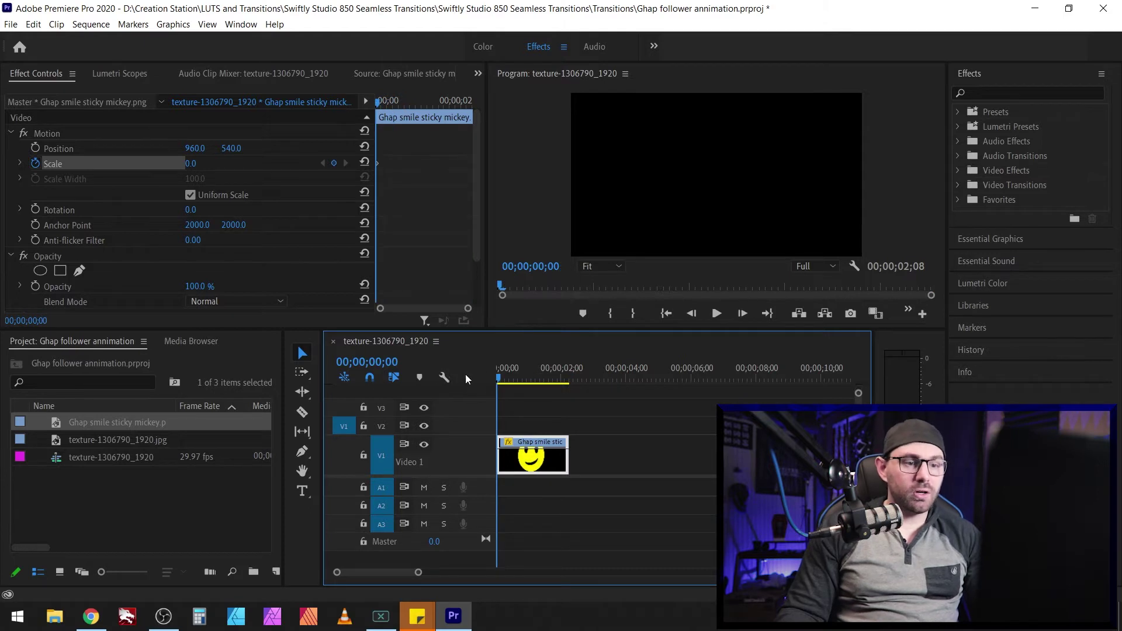
key(equal)
click(523, 377)
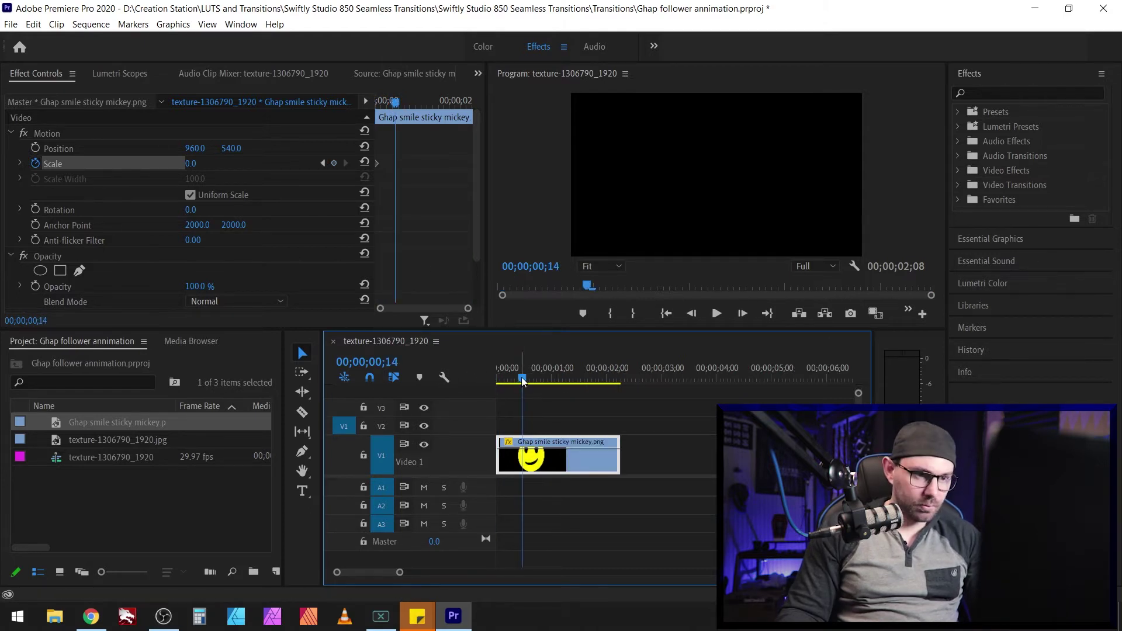
- Add a Scale keyframe of 296.0 at 00;00;01;00 so the smiley grows from 0
drag(524, 377, 553, 377)
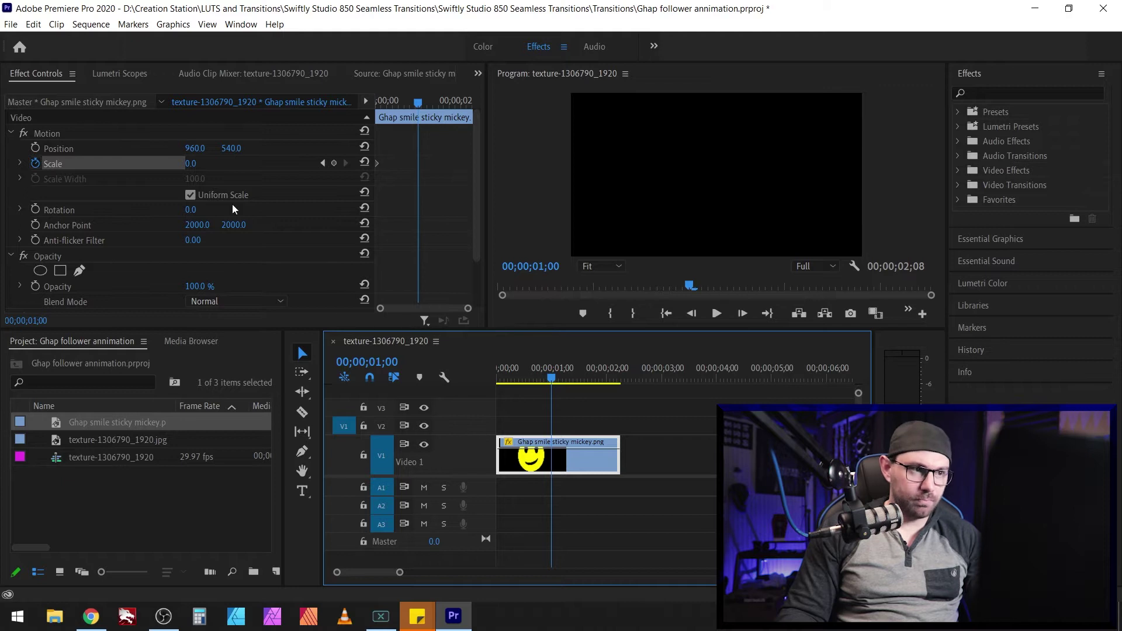
drag(191, 164, 363, 163)
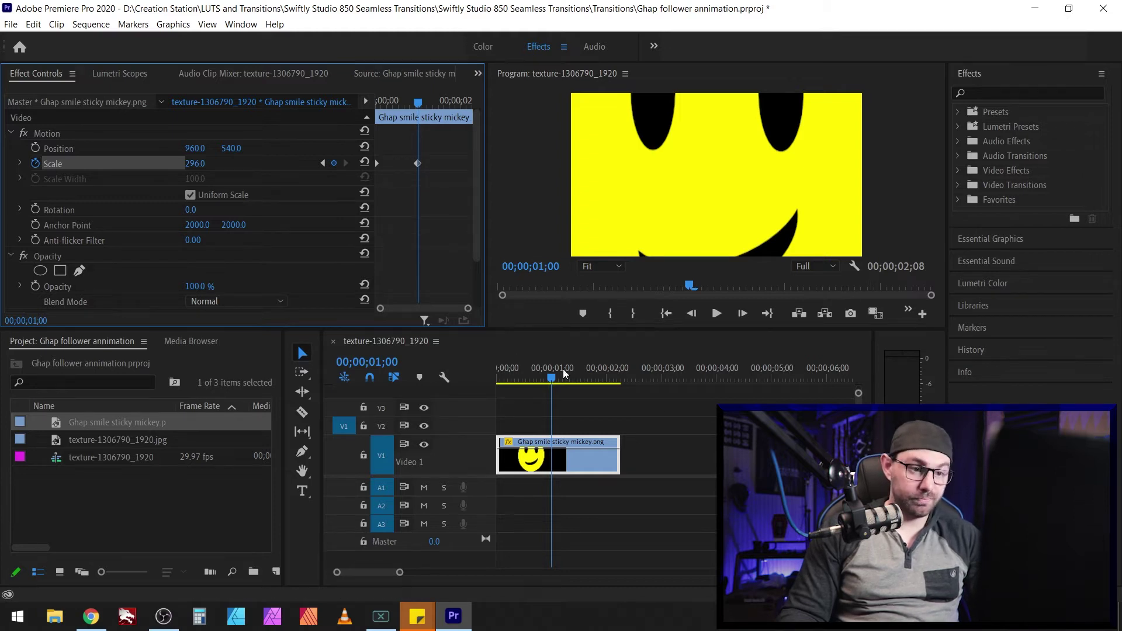
drag(551, 378, 488, 381)
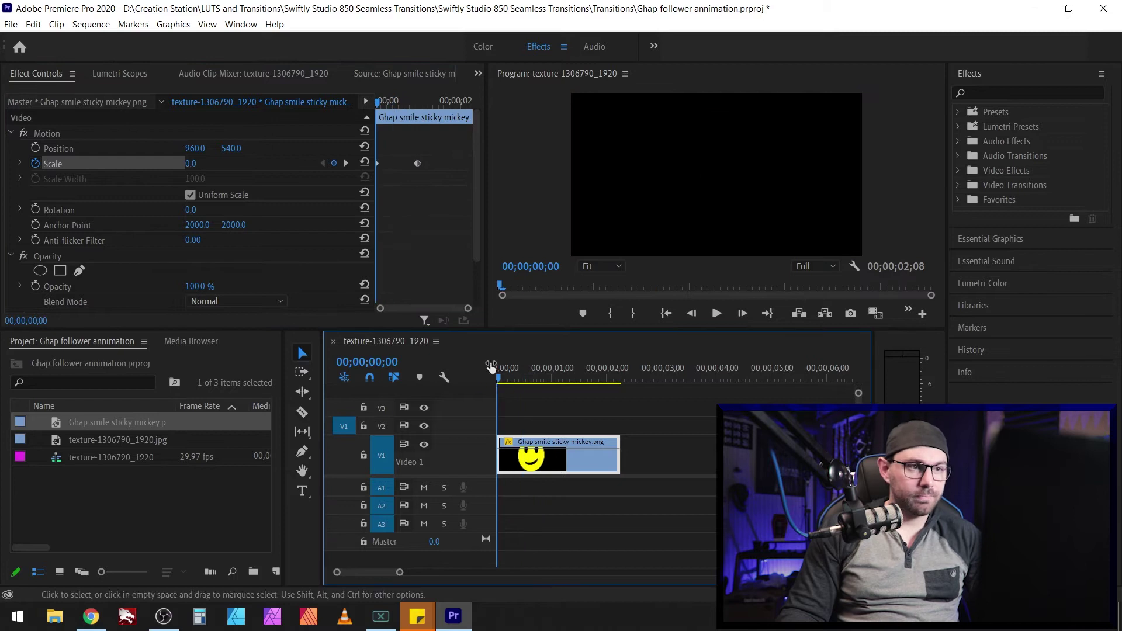
- Keyframe Rotation at 0° at the clip start and 180° at 00;00;01;00
click(36, 210)
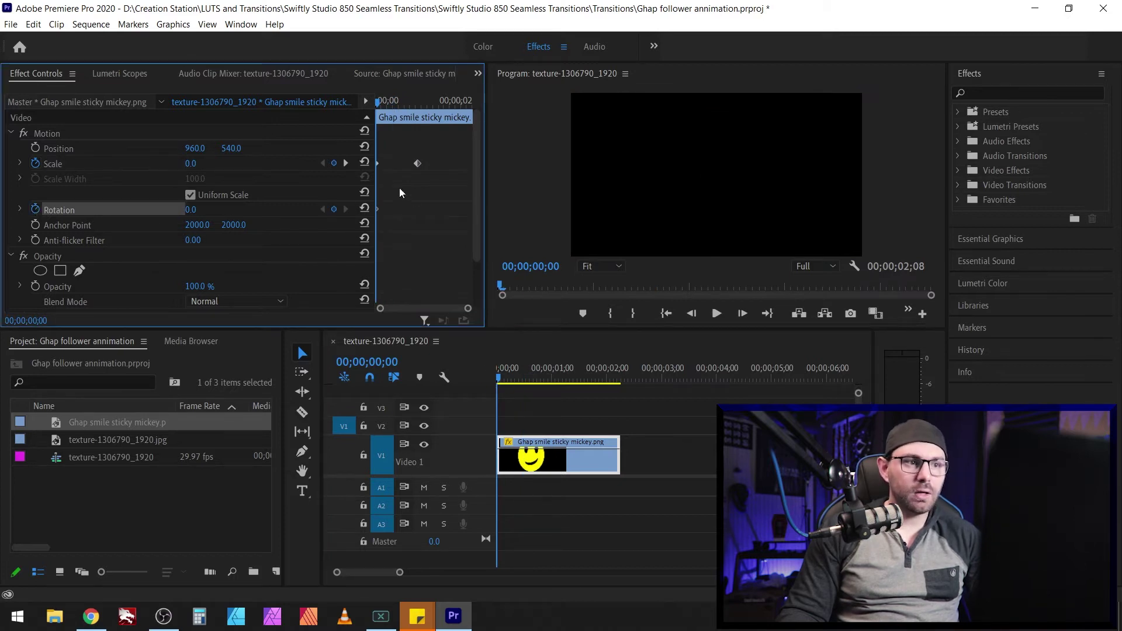
click(347, 165)
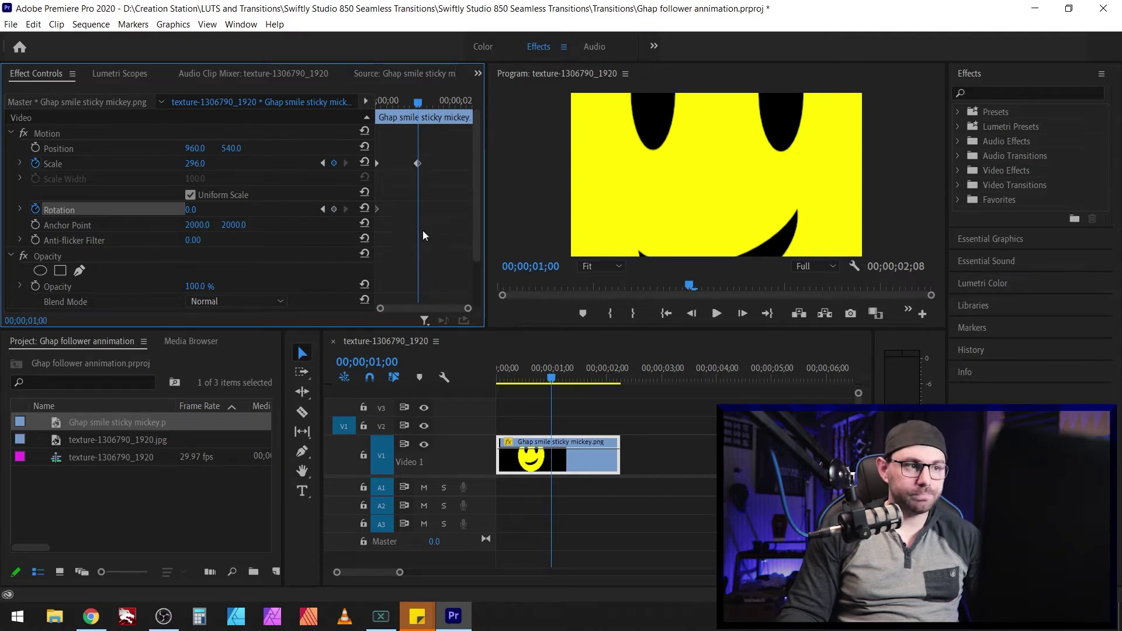
drag(192, 209, 283, 209)
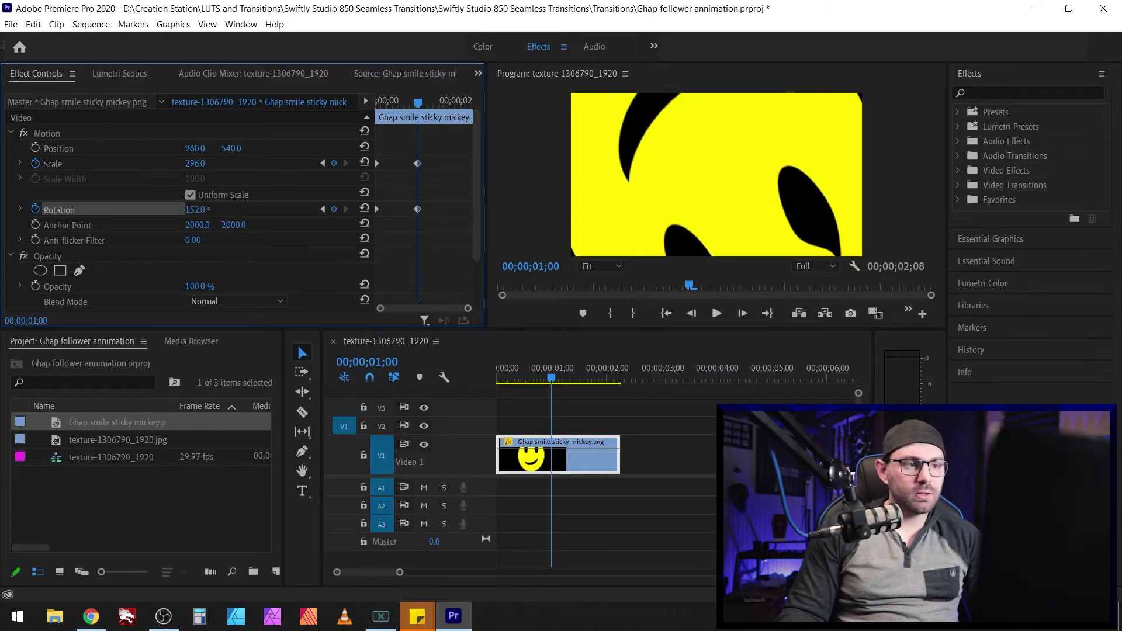
click(199, 209)
text(180)
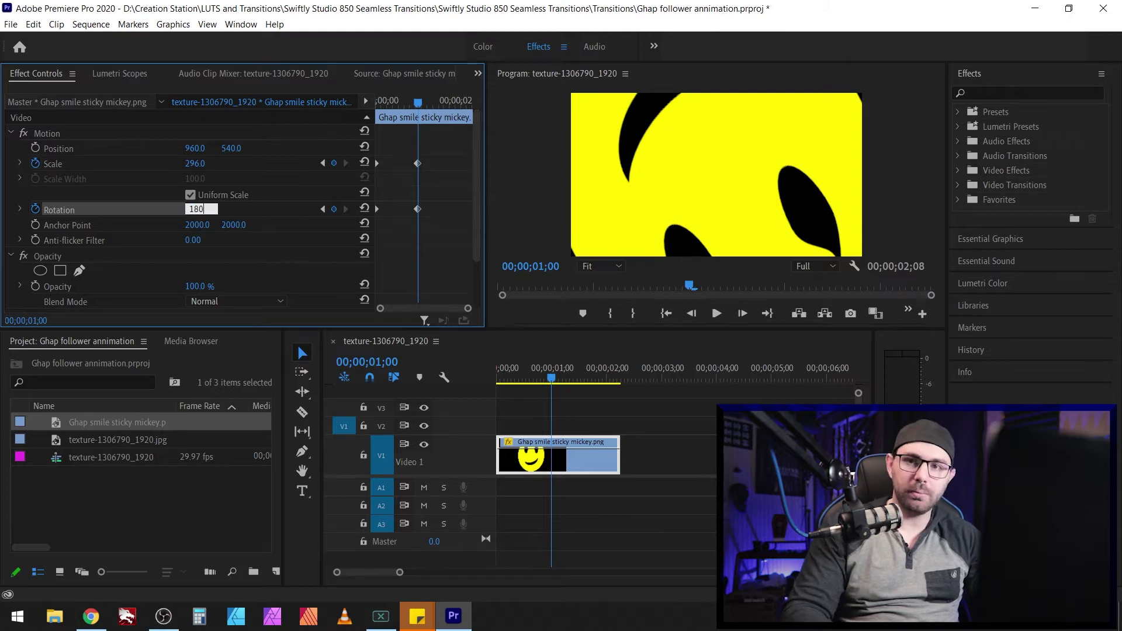
key(Return)
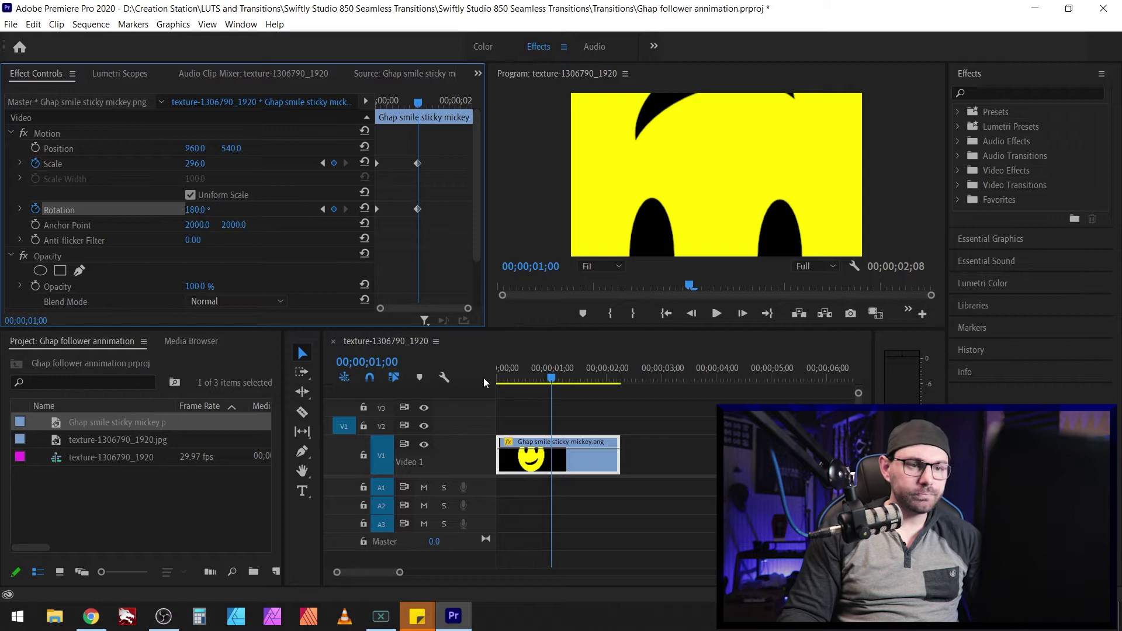
- At the clip end, key Scale back to 0.0 and Rotation to 360°, then save the project
drag(550, 379, 619, 380)
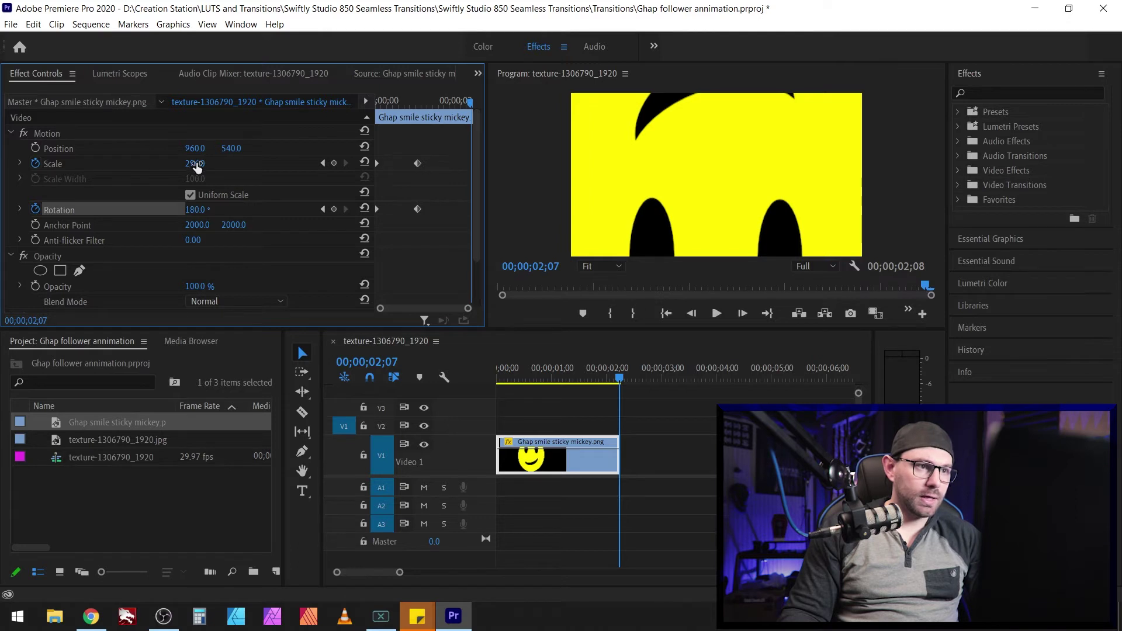
drag(195, 164, 105, 164)
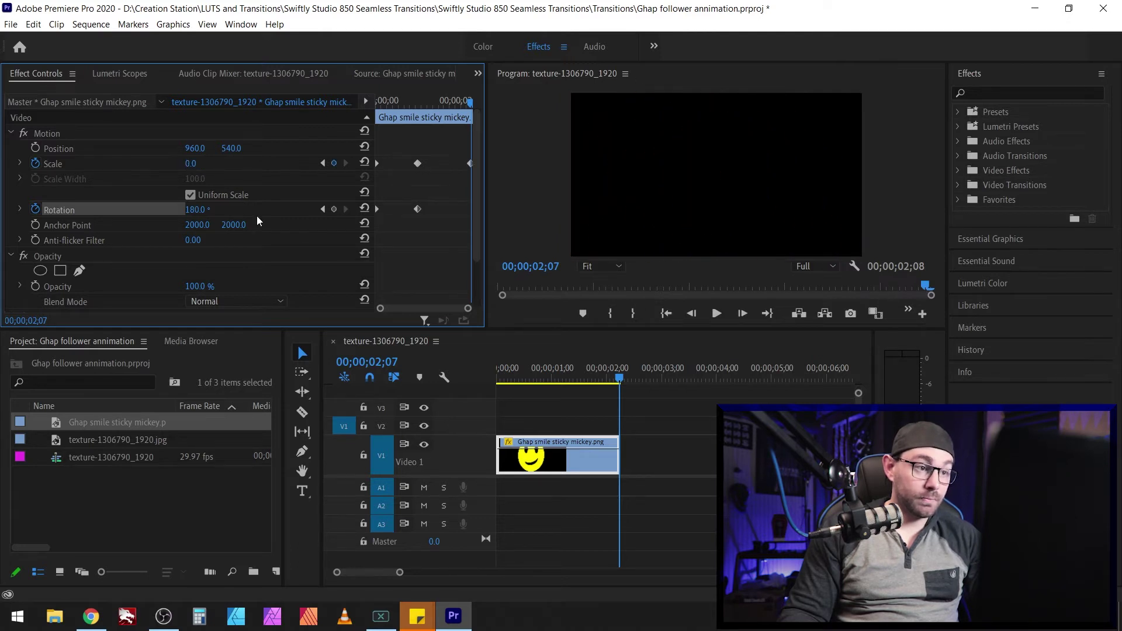
click(197, 209)
text(360)
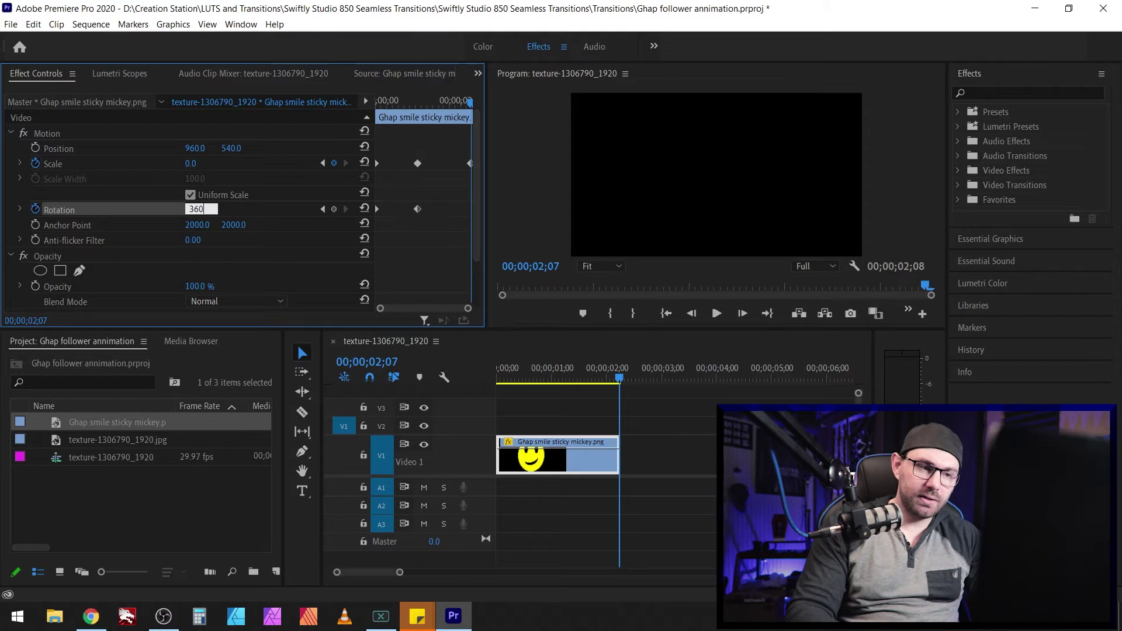
key(Return)
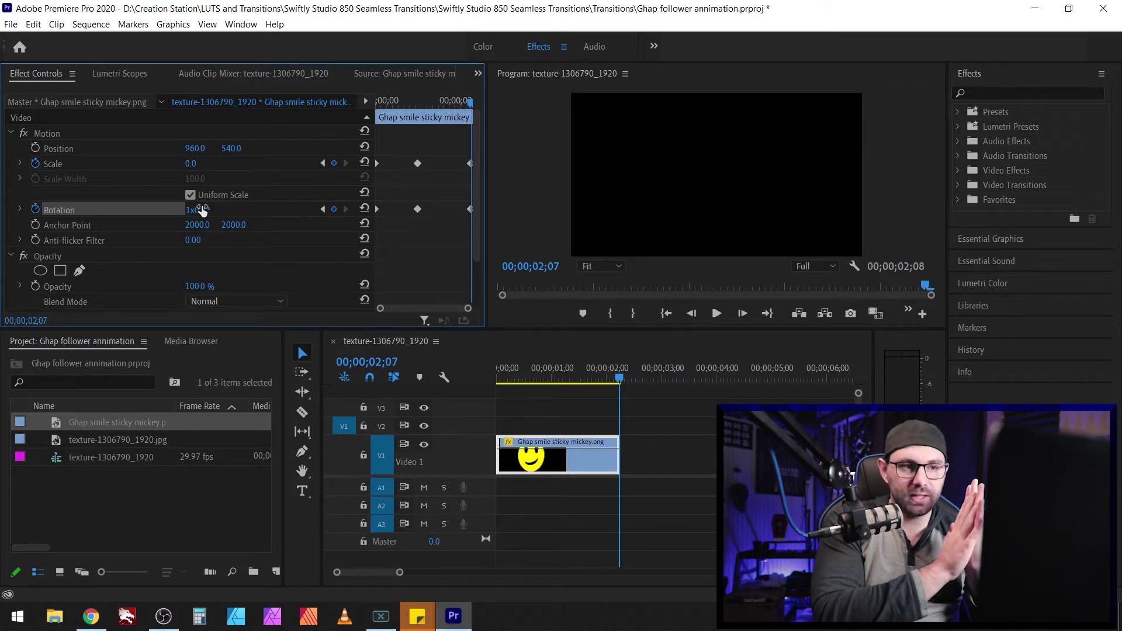
key(ctrl+s)
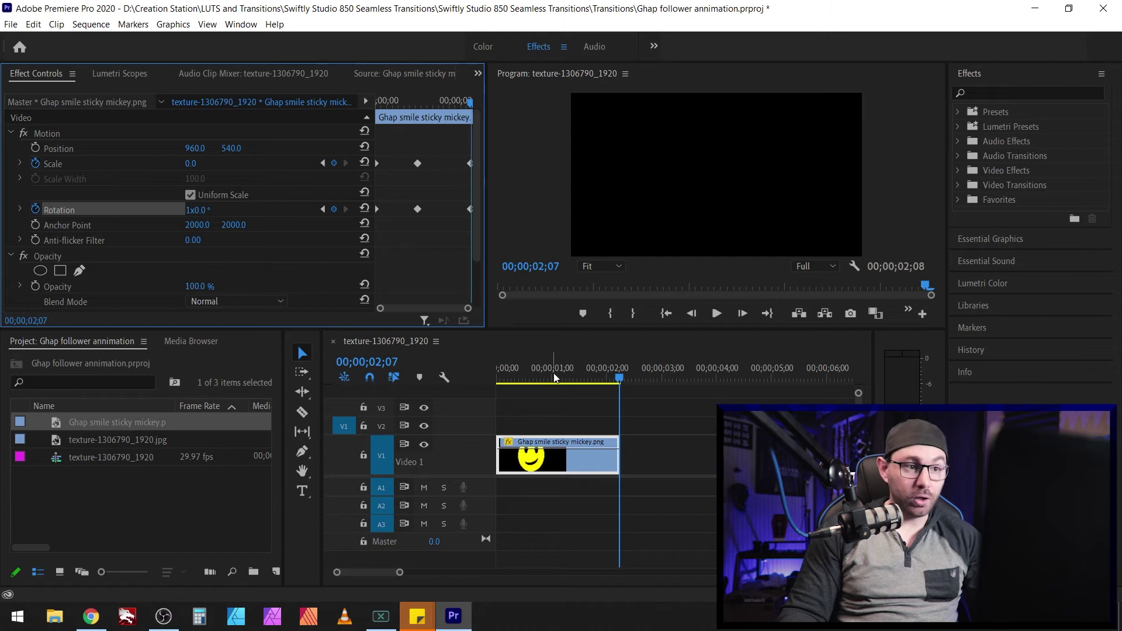
drag(554, 377, 386, 383)
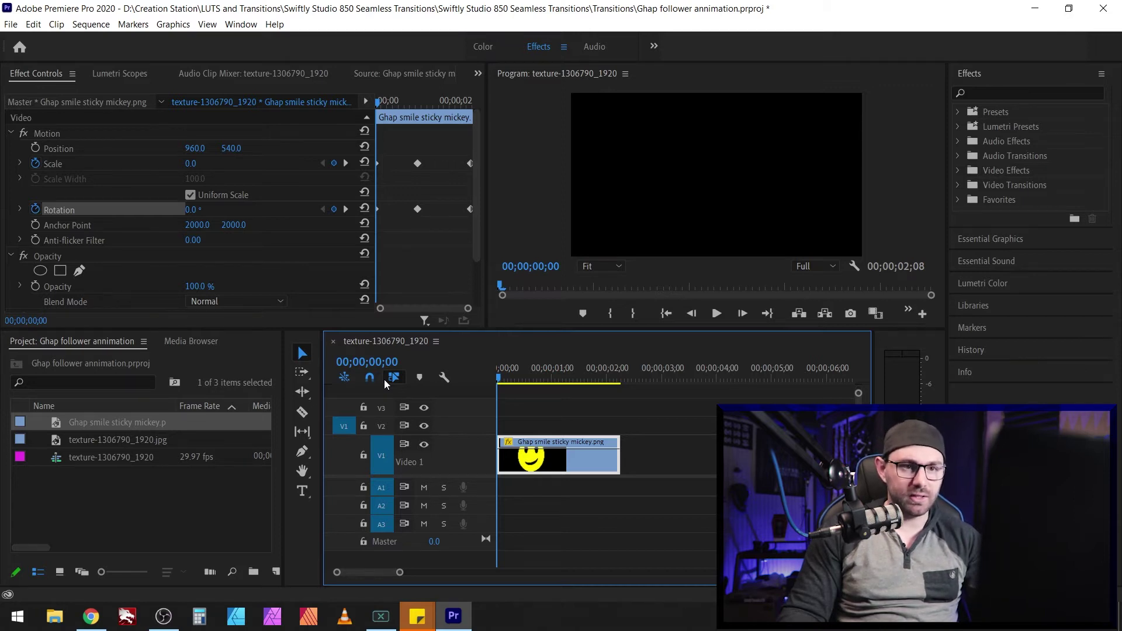
key(space)
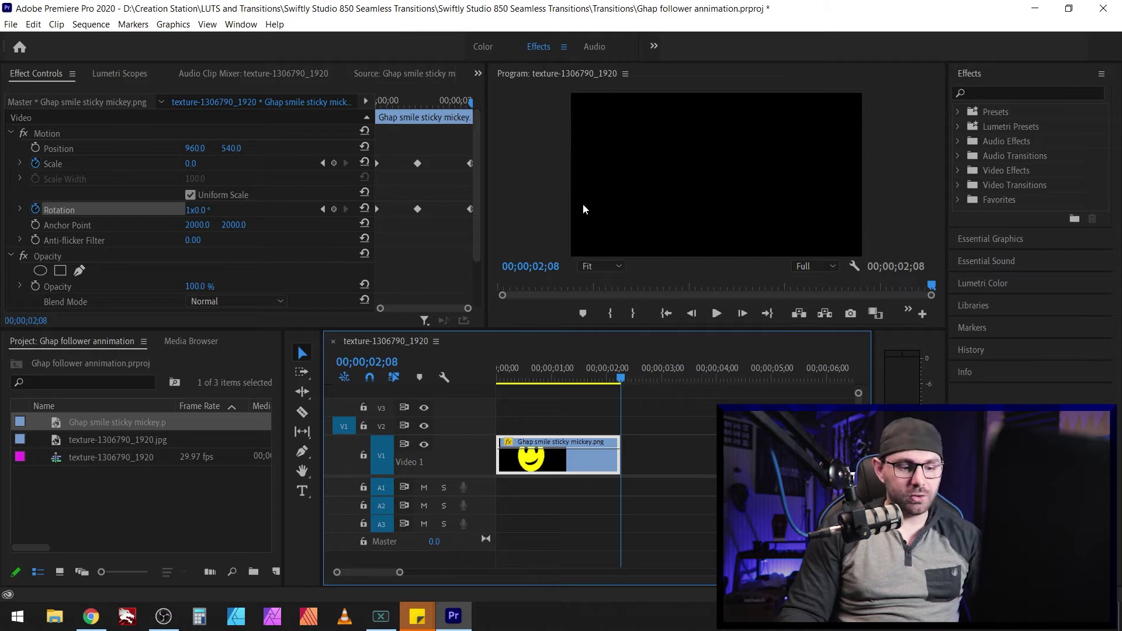
- Open Export Settings and set Format to QuickTime with the Animation video codec
key(ctrl+m)
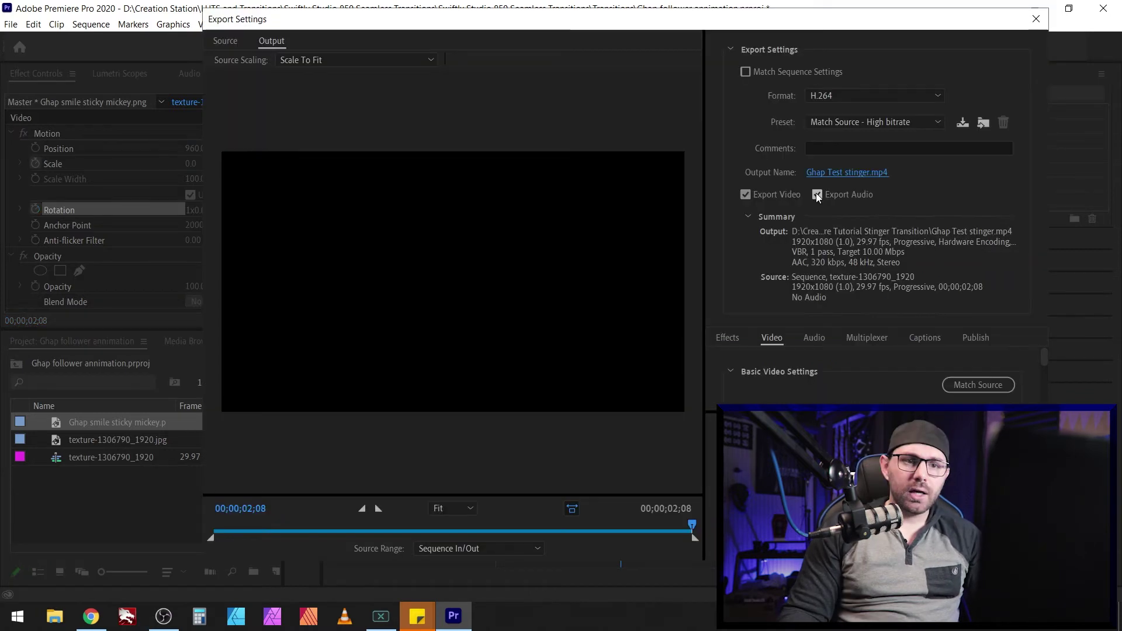
click(847, 95)
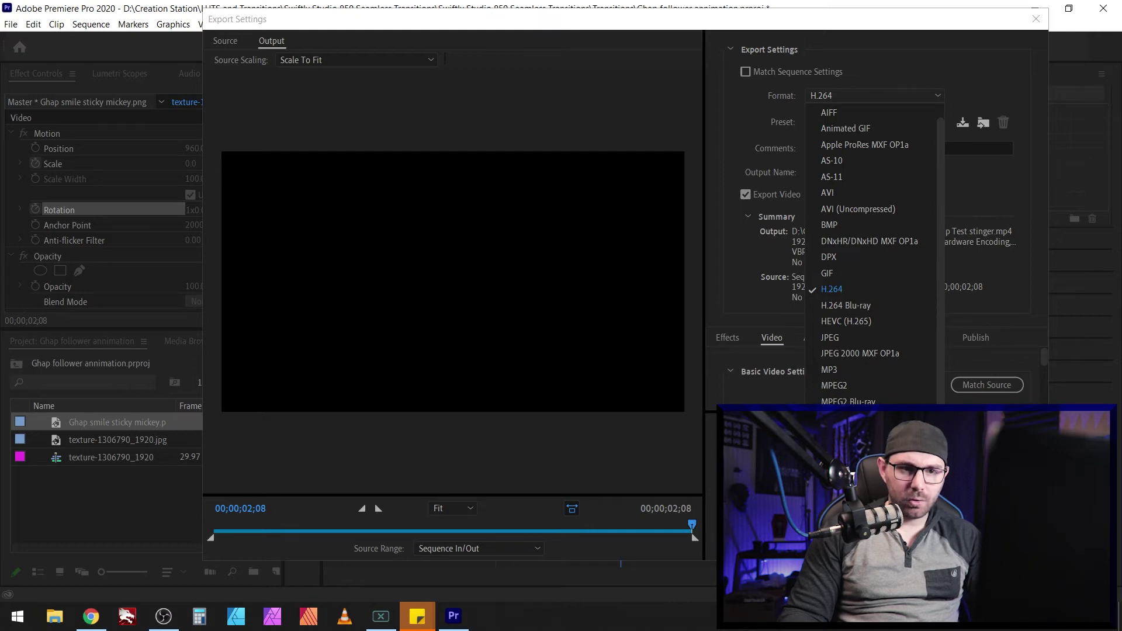
click(847, 513)
click(854, 125)
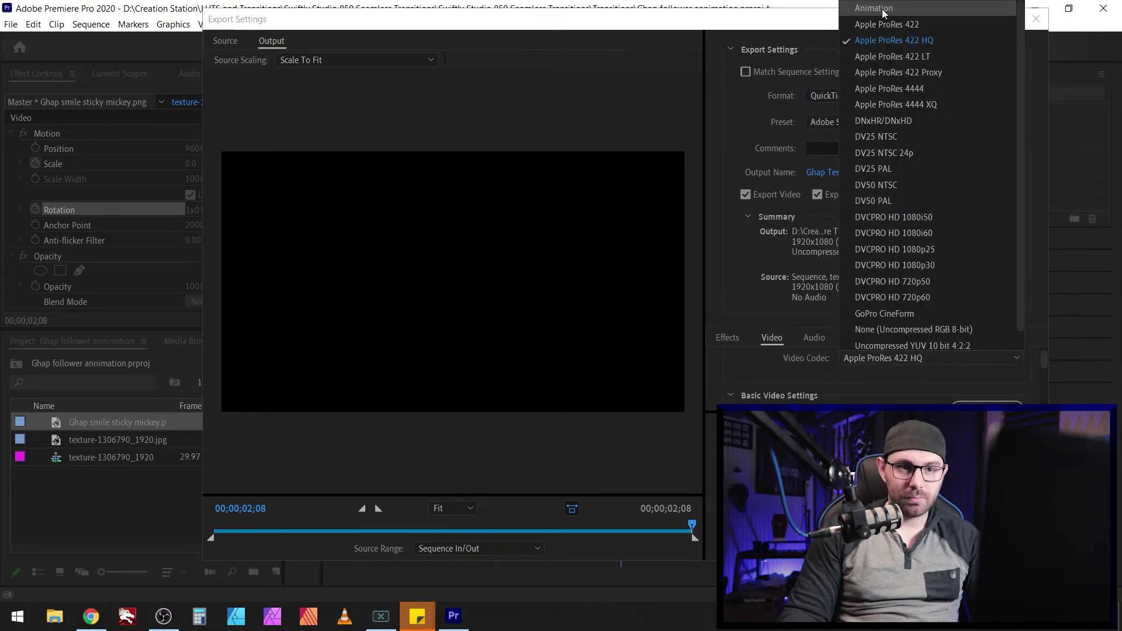
click(876, 9)
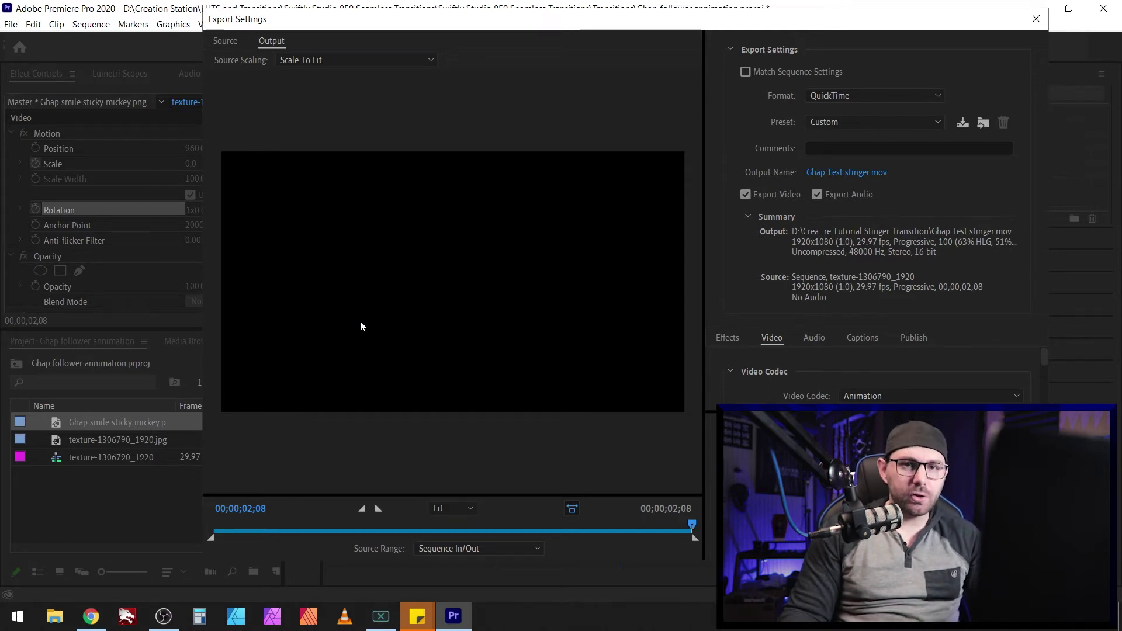
- Enable the alpha channel in the Video tab's Animation codec settings
scroll(765, 375, down, 5)
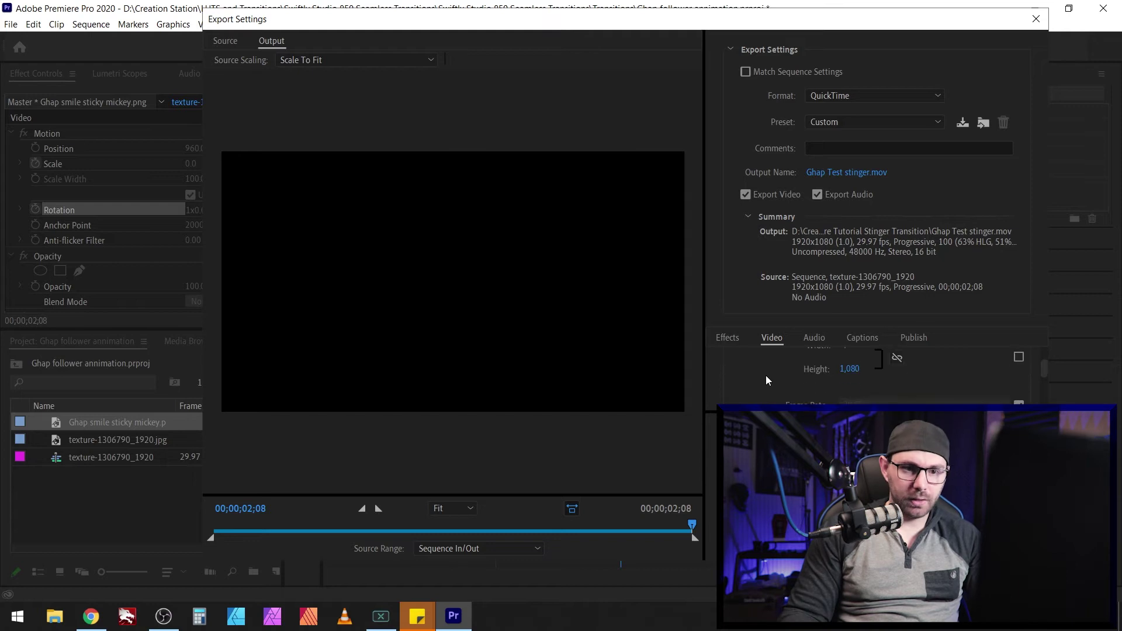
scroll(768, 374, down, 3)
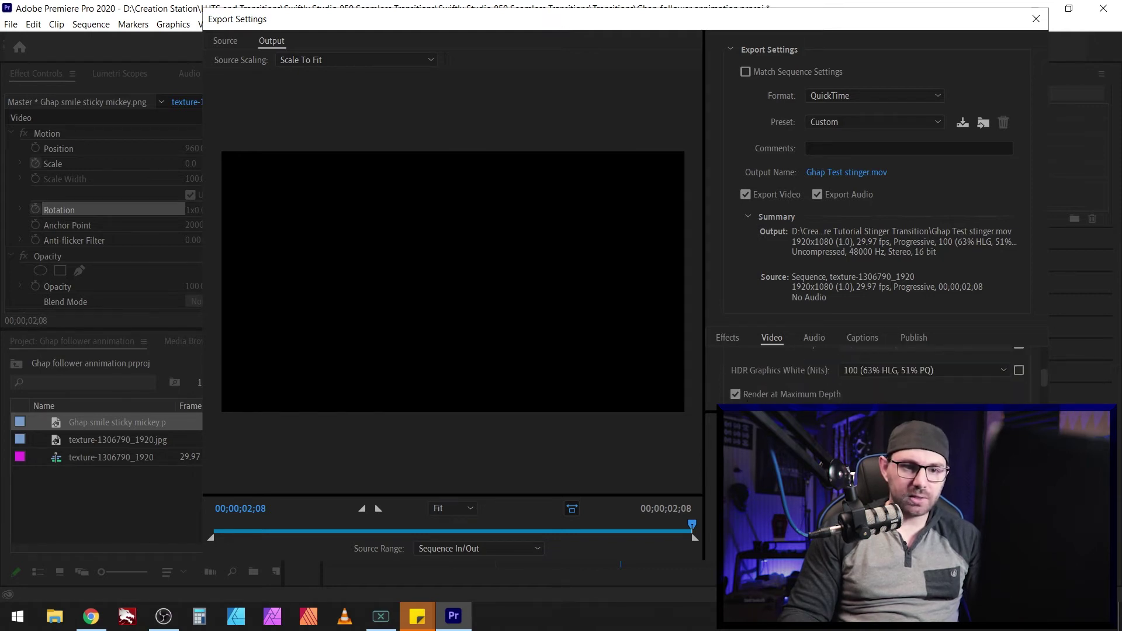
scroll(789, 390, down, 1)
scroll(787, 389, down, 1)
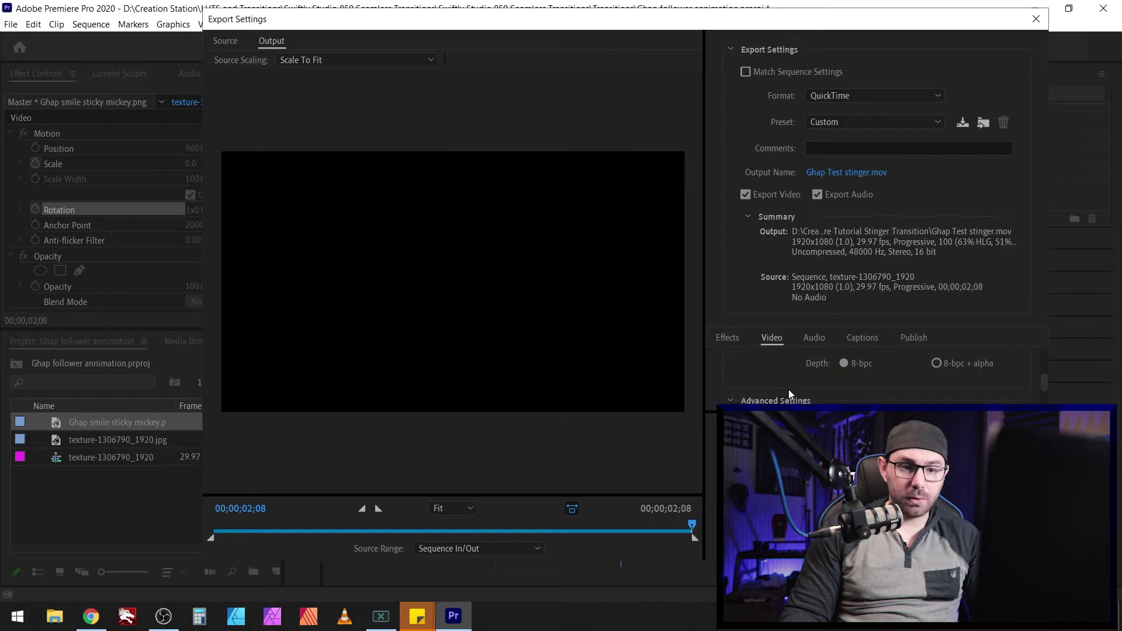
click(937, 364)
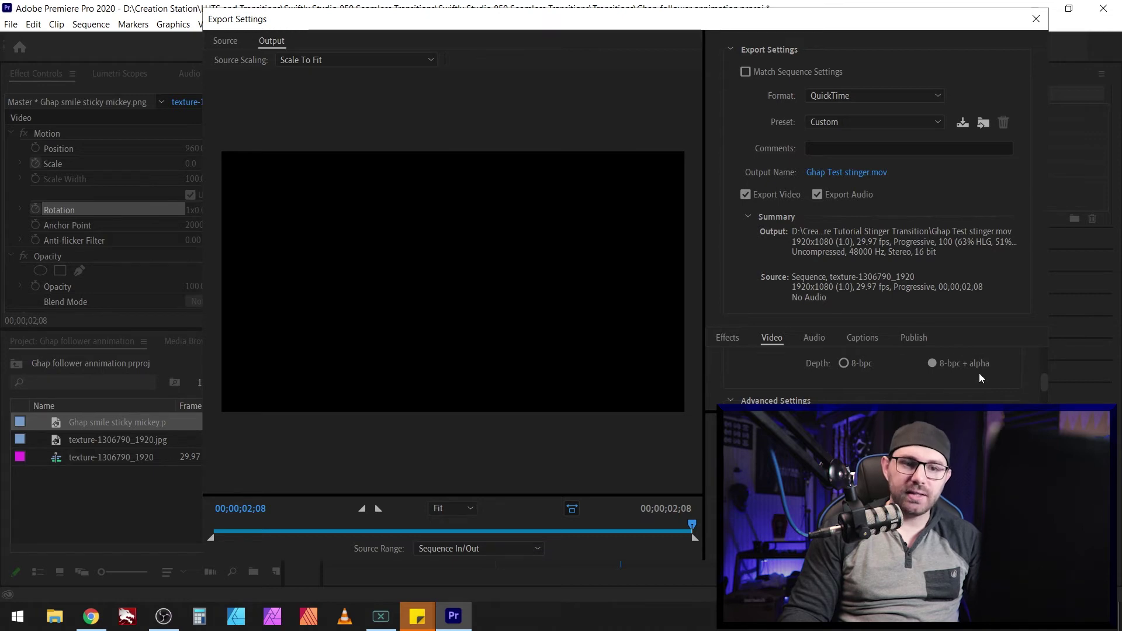
- Uncheck Export Audio and review the remaining video export settings
scroll(891, 371, down, 2)
click(817, 195)
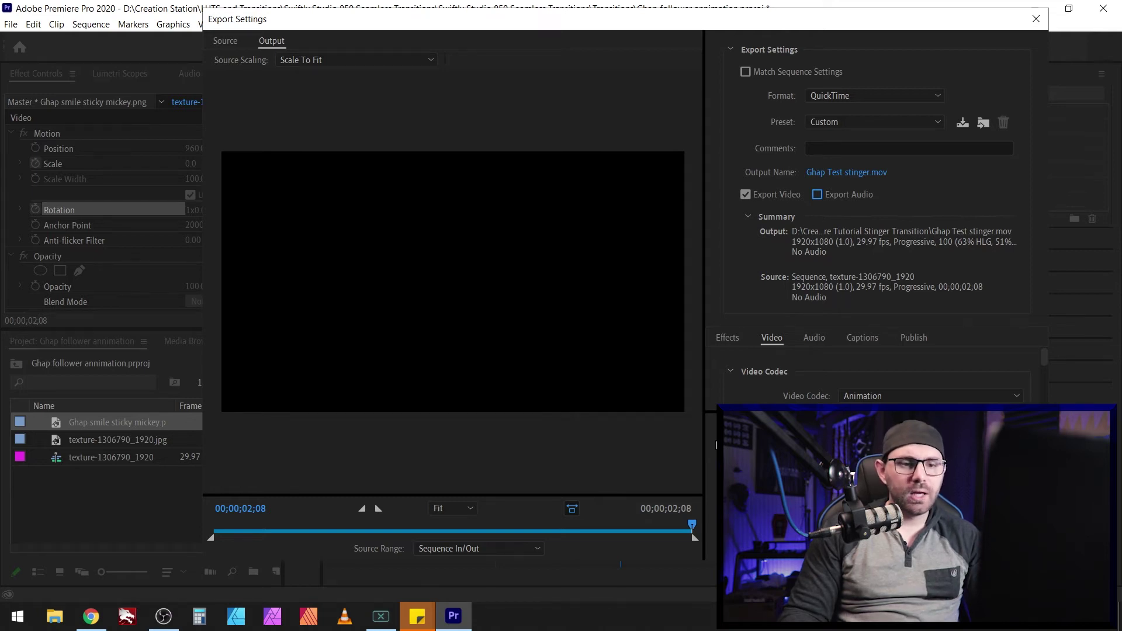
scroll(783, 386, down, 10)
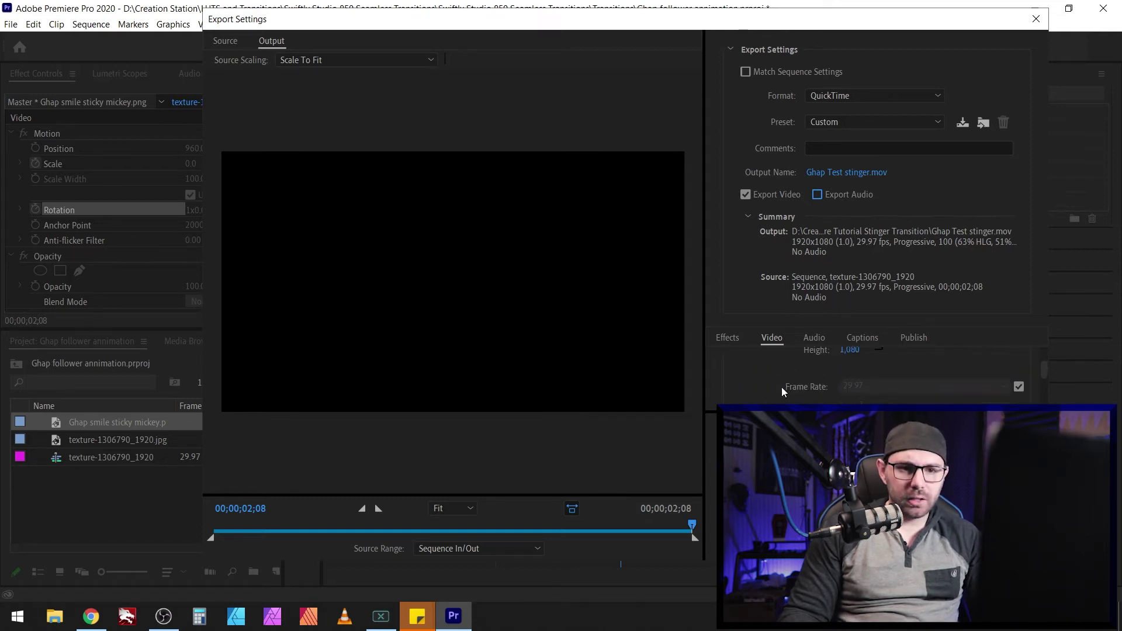
scroll(780, 390, down, 6)
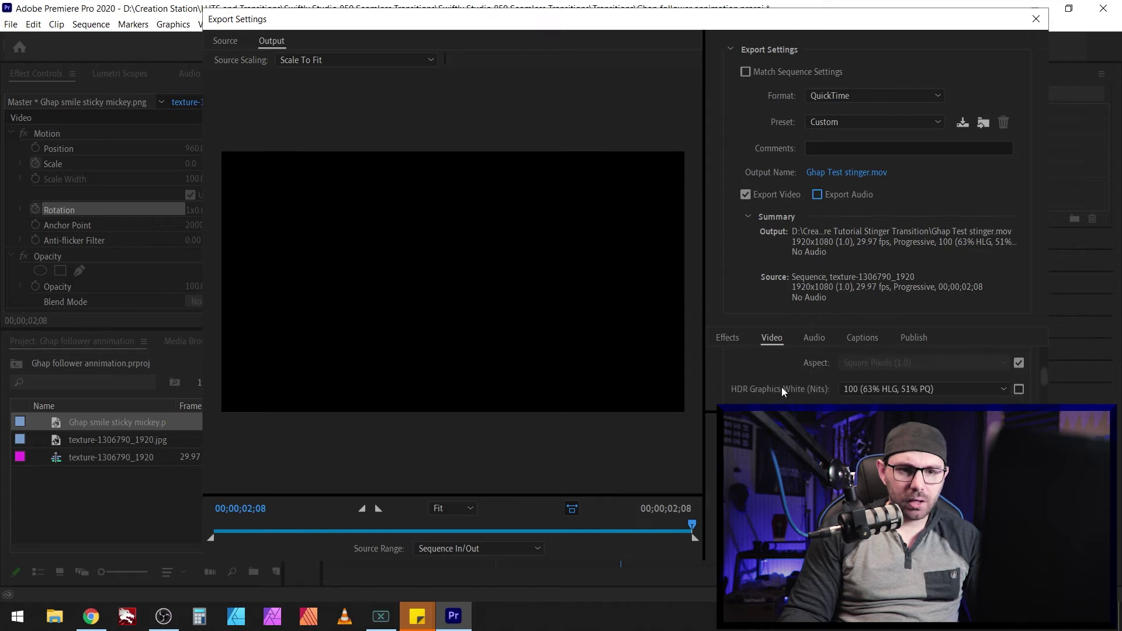
scroll(783, 392, down, 3)
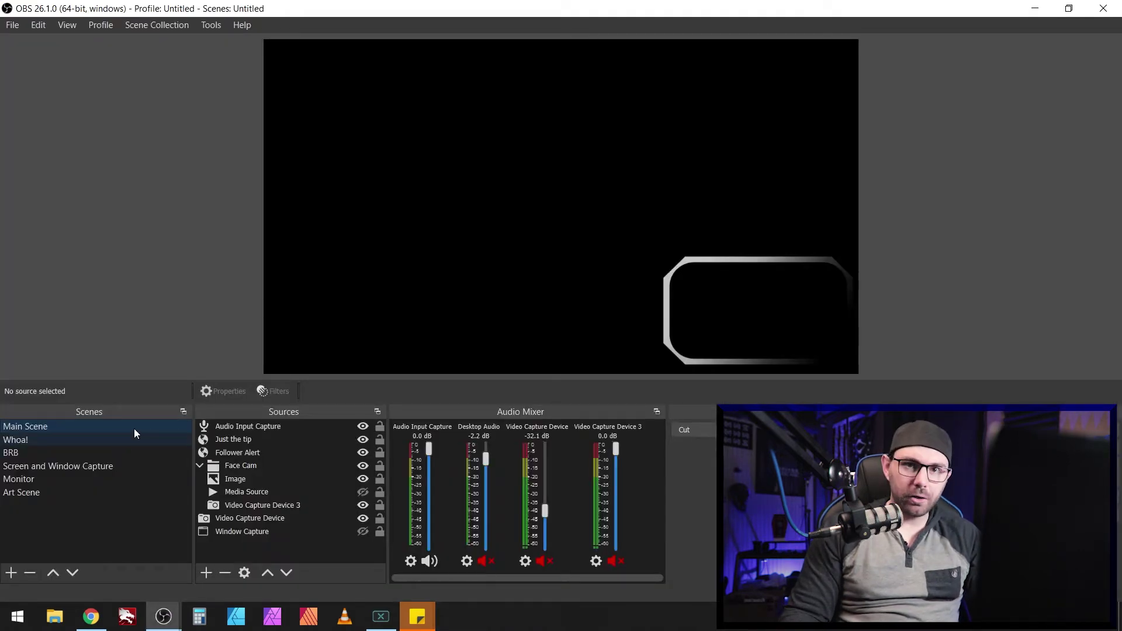
- Change the OBS scene transition from Cut to Stinger
click(692, 429)
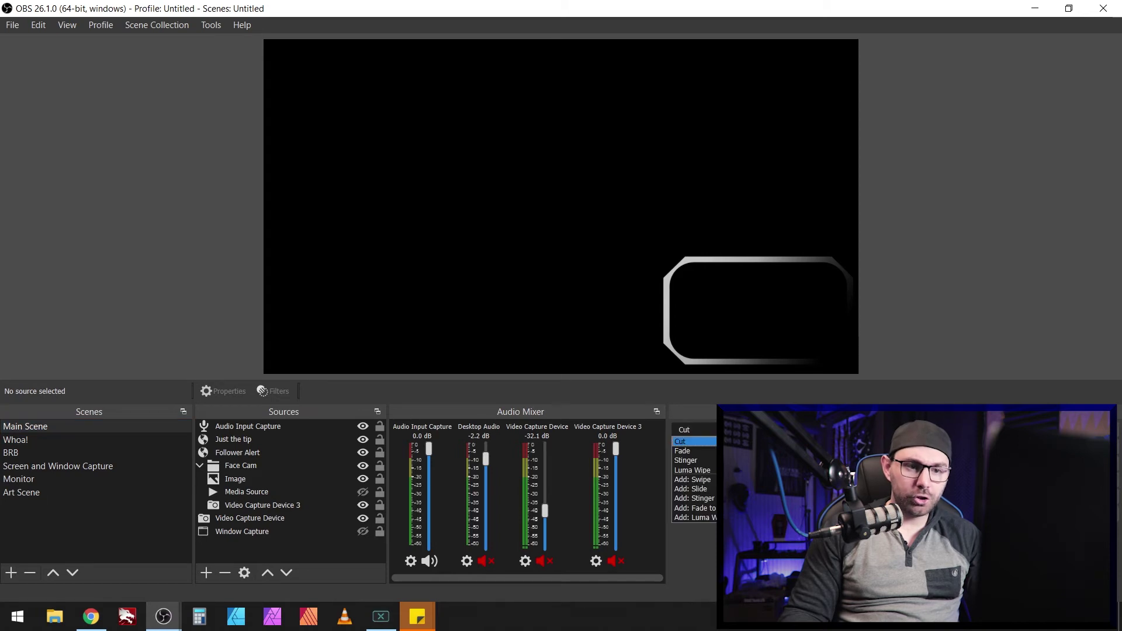
click(693, 430)
key(Down)
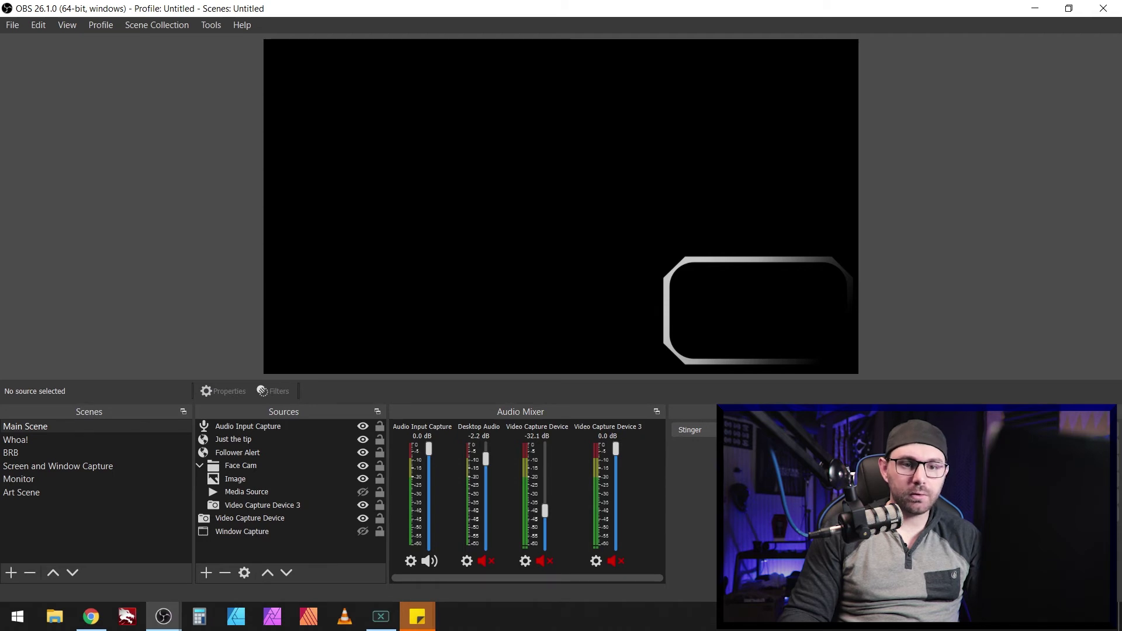
- Load Ghap Test stinger.mov as the Stinger video file and confirm the settings
key(Return)
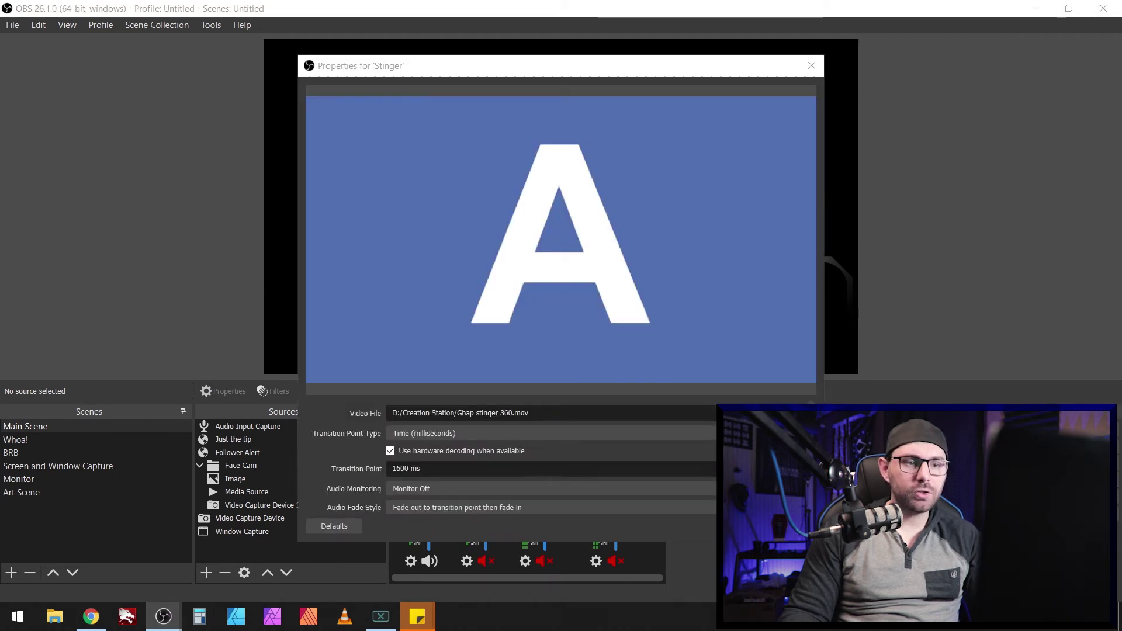
key(Return)
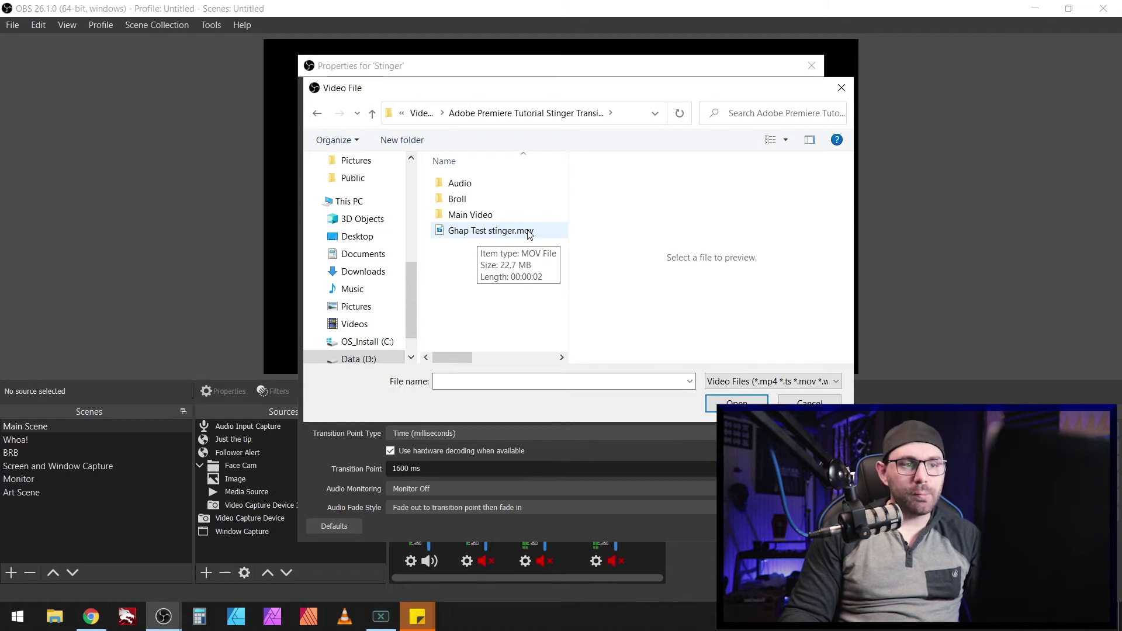
double_click(499, 232)
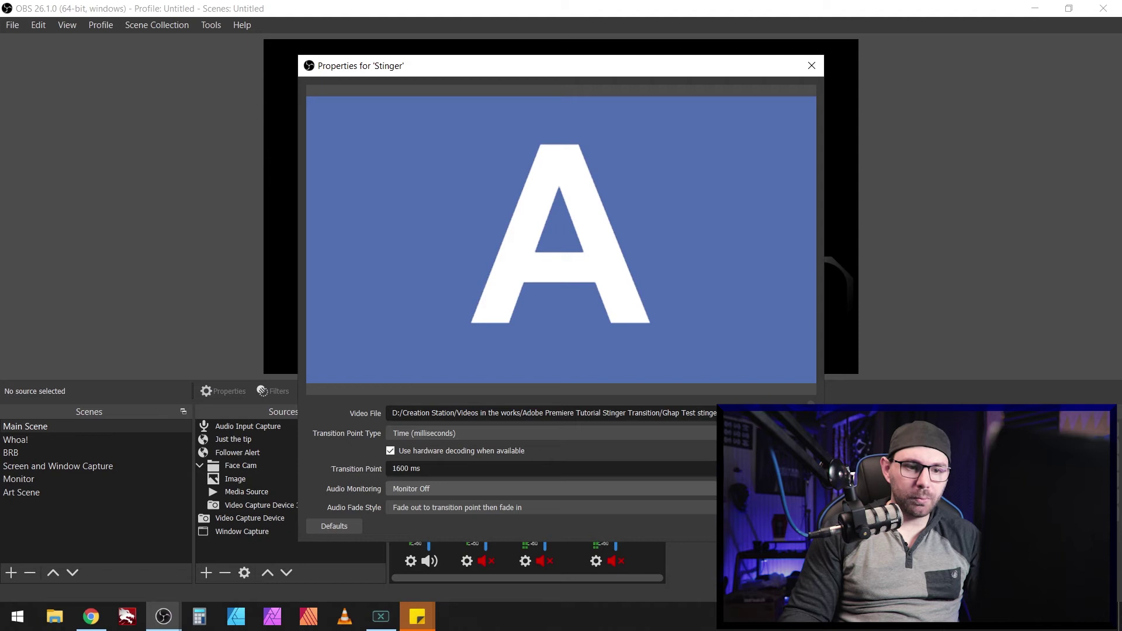
click(741, 526)
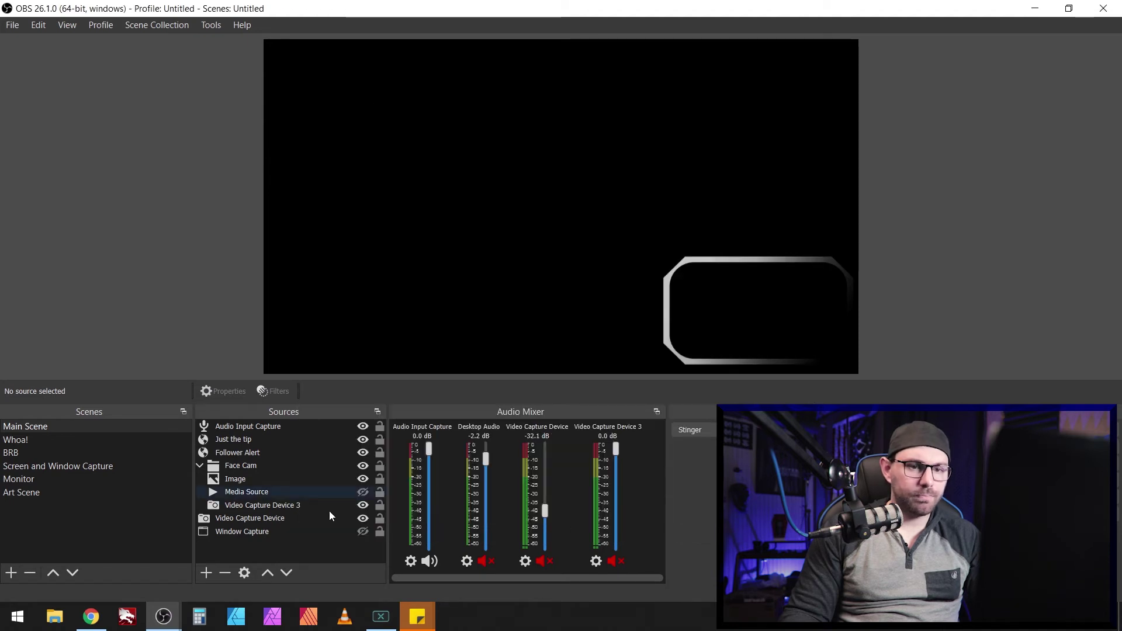
- Test the Stinger by switching from Main Scene to Whoa! and back
click(701, 431)
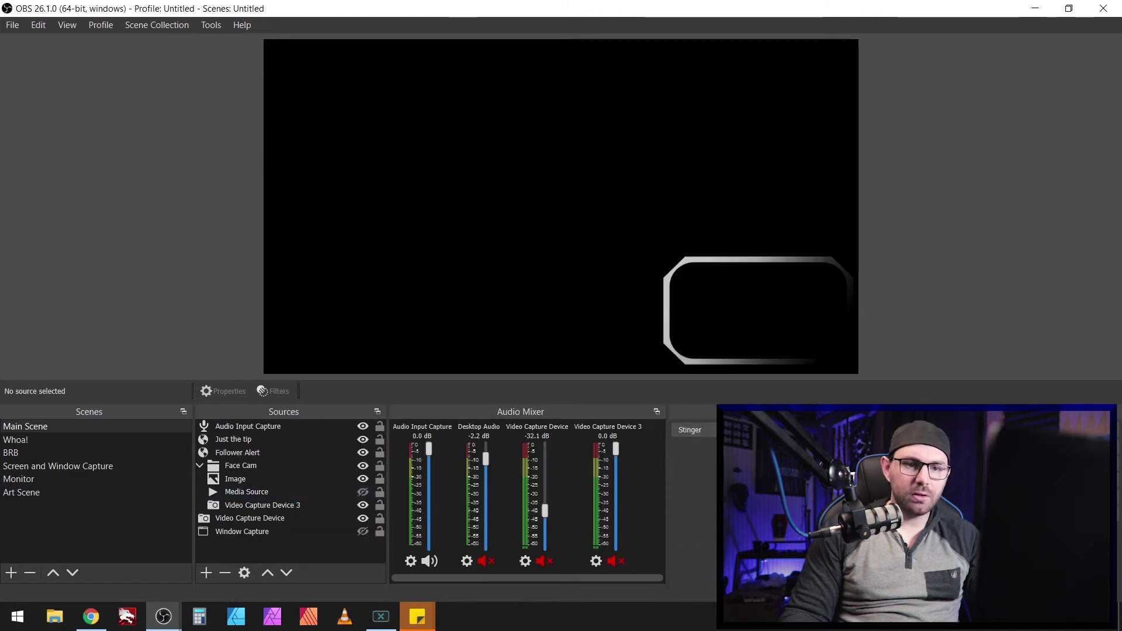
click(82, 443)
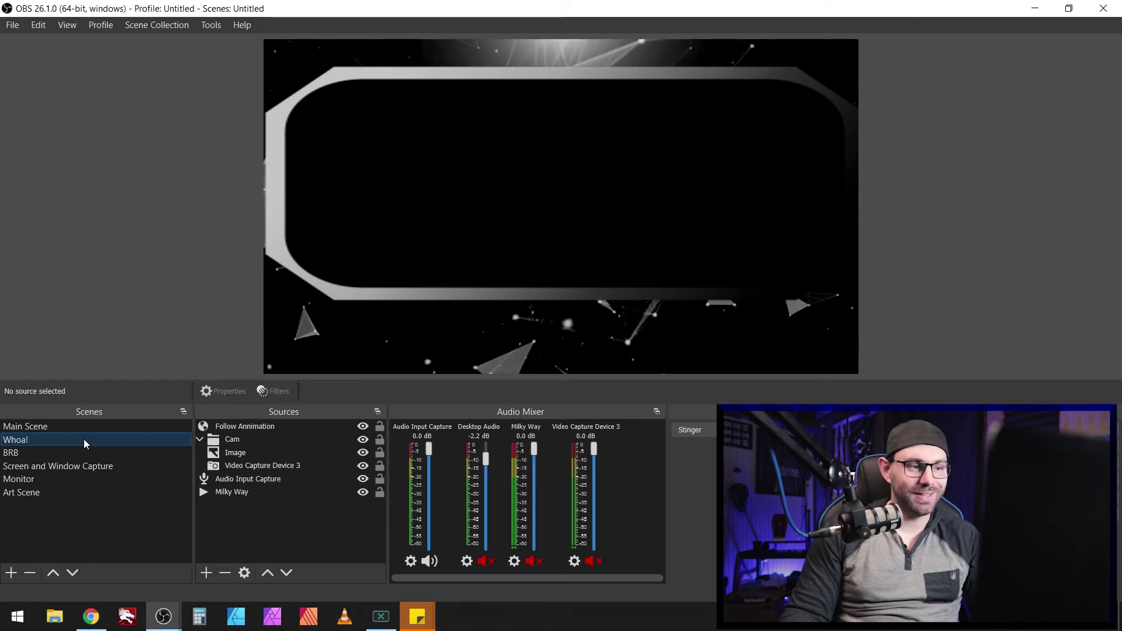
click(86, 426)
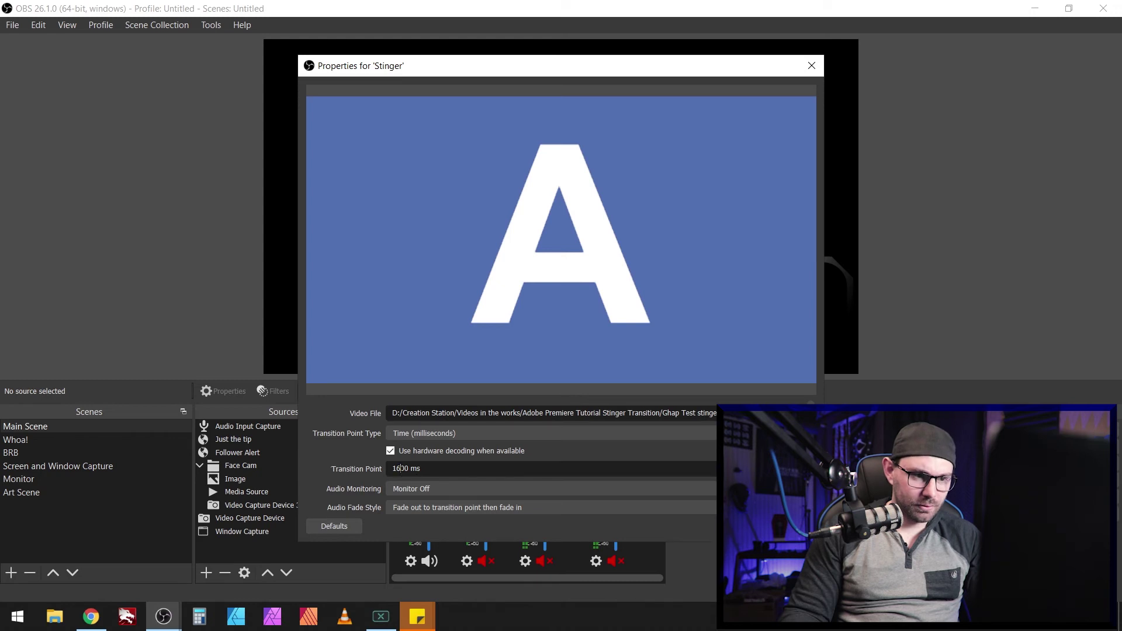
- Lower the transition point to 1500 ms and retest between Whoa! and Main Scene
key(BackSpace)
text(5)
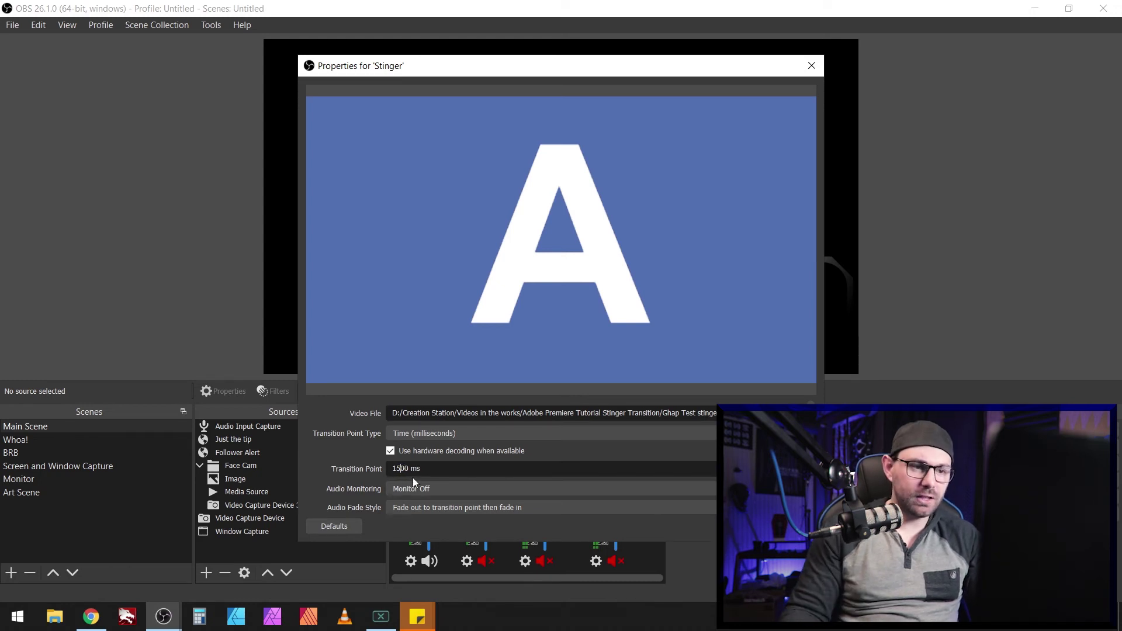
key(Return)
click(62, 439)
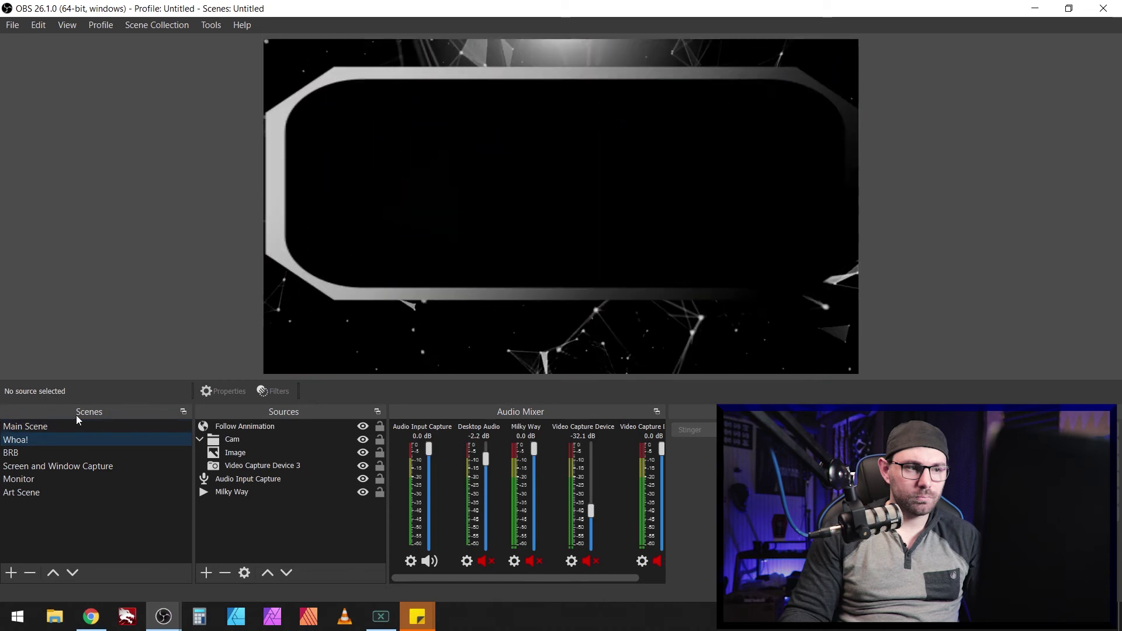
click(69, 427)
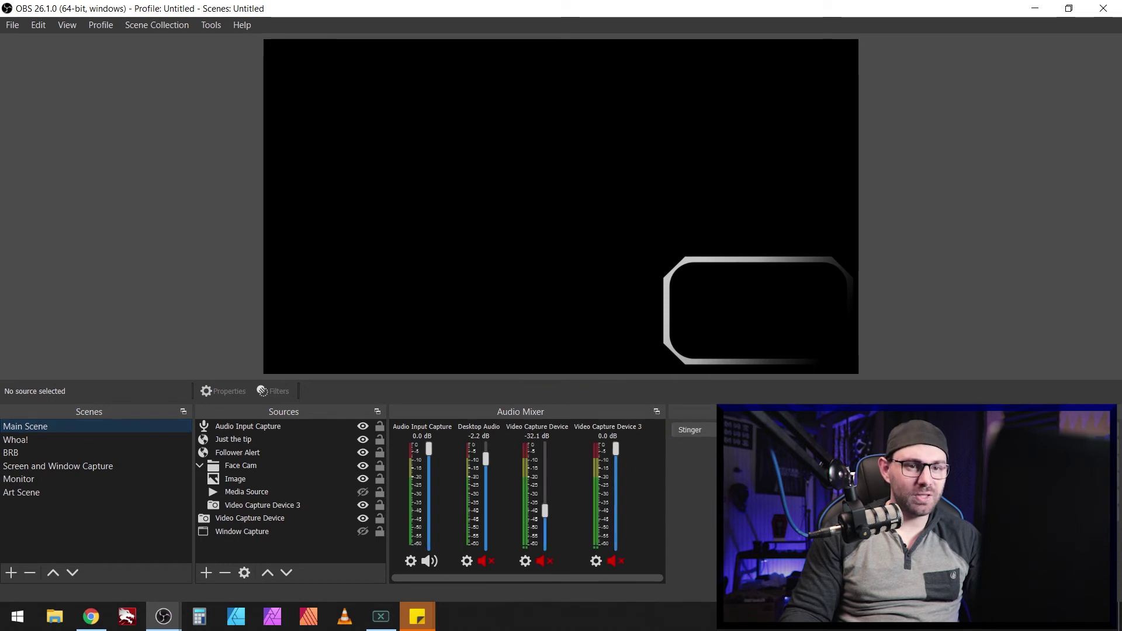
- Lower the transition point further to 1400 ms and retest between Whoa! and Main Scene
click(760, 430)
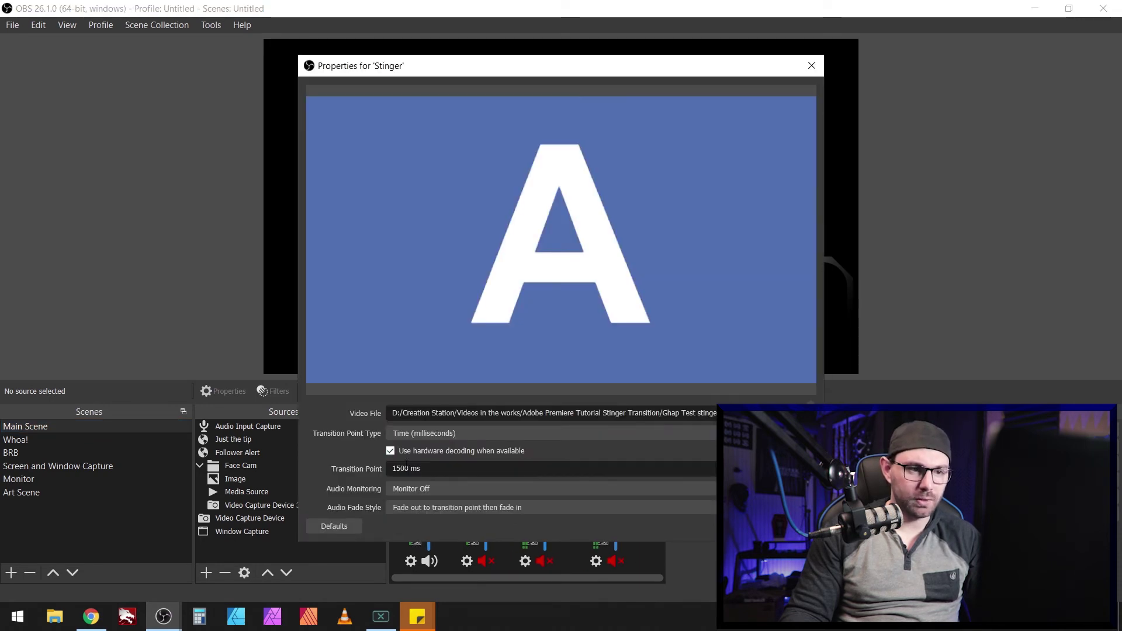
key(BackSpace)
text(4)
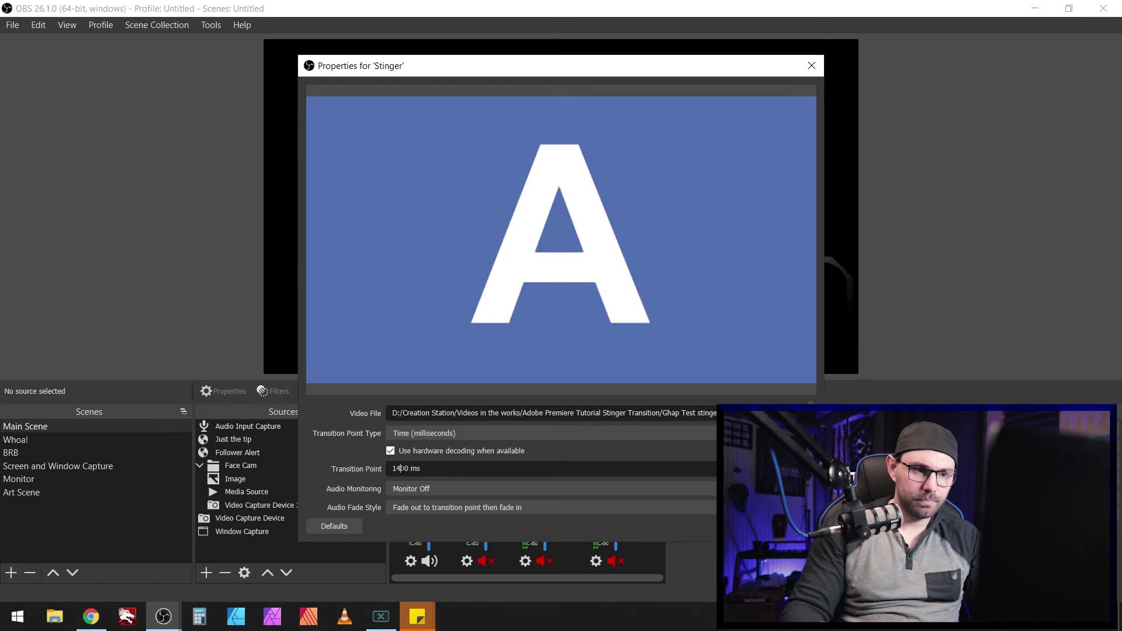
click(739, 526)
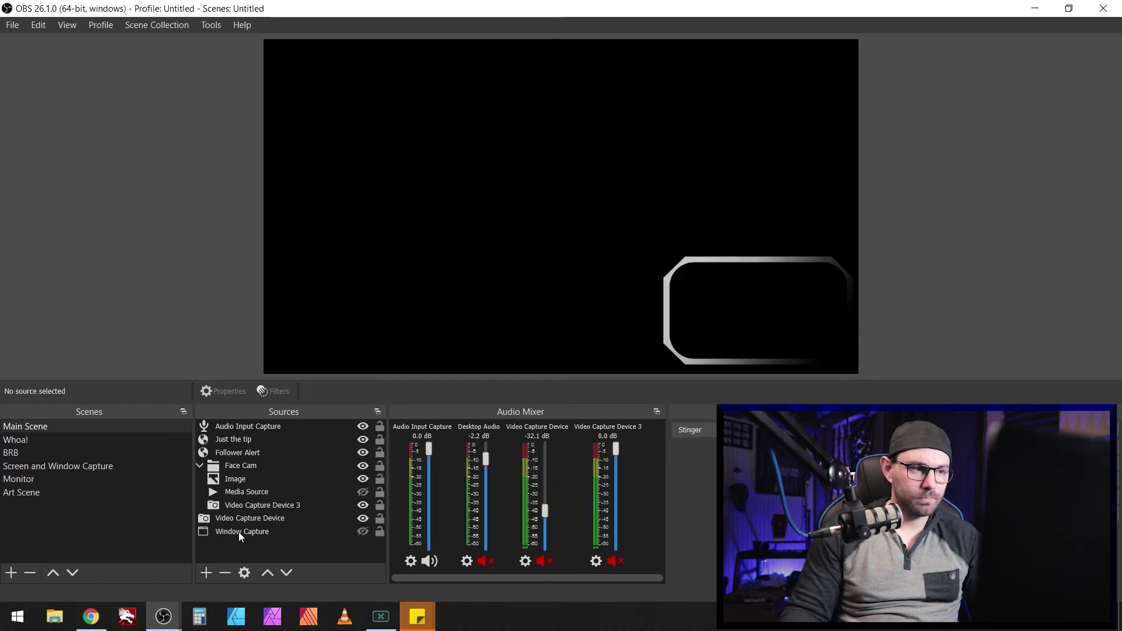
click(41, 441)
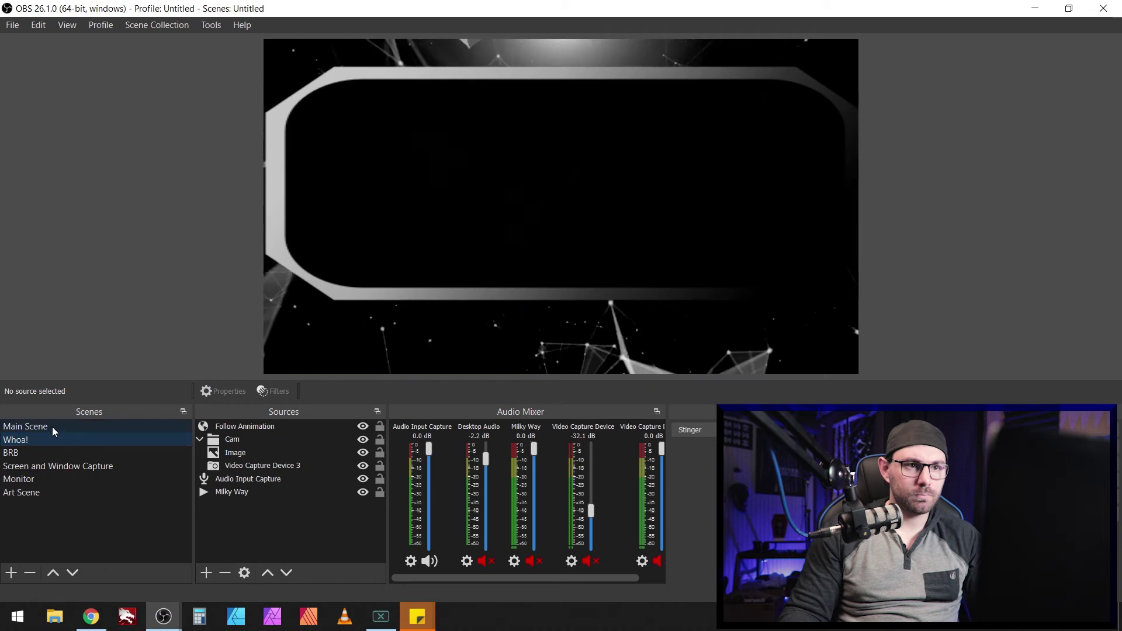
click(52, 427)
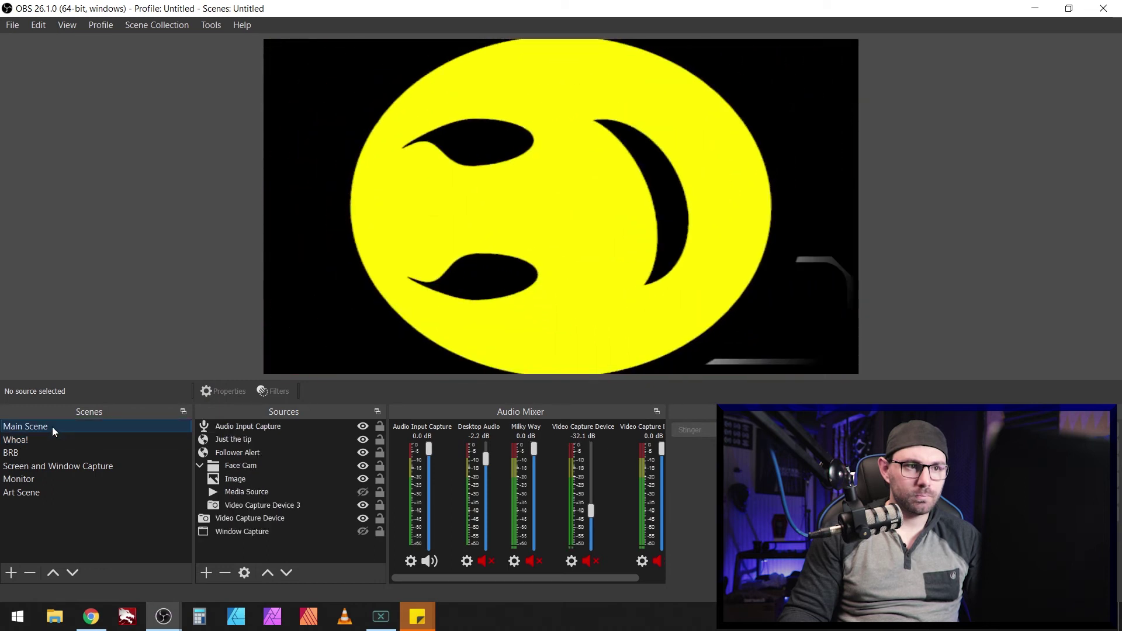